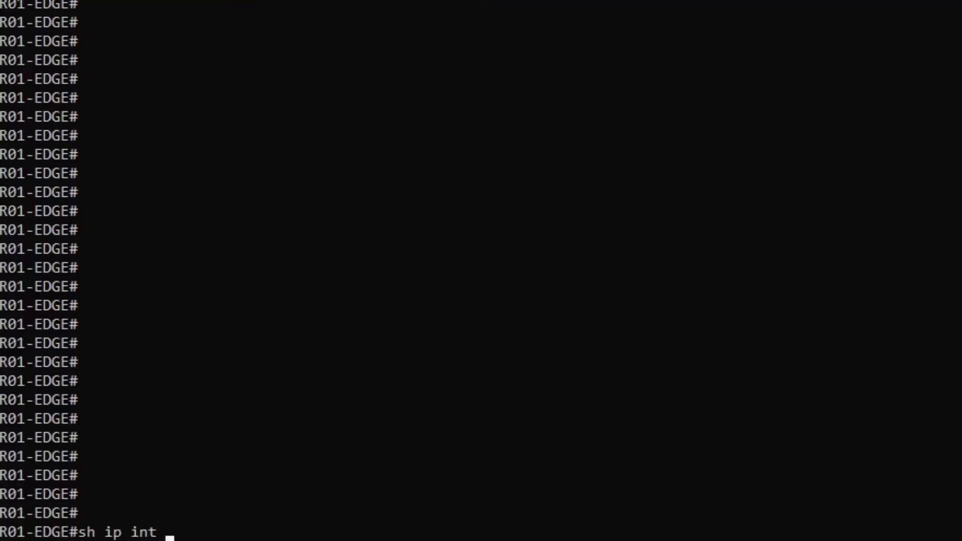
Run 'sh ip int brief' on the router to list its interface status.
type("brief")
key("Return")
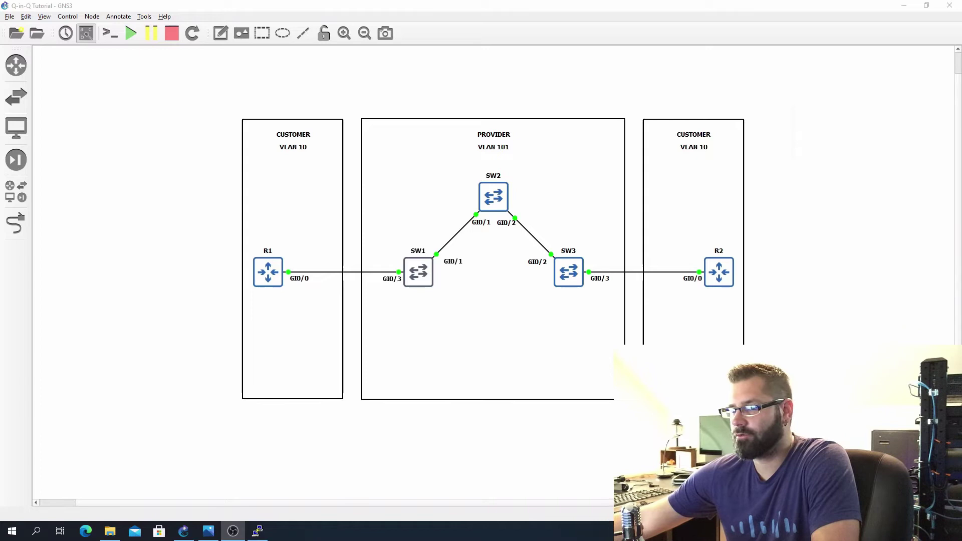
Bring up frame-q-in-q.png in Photos to compare the three frame formats.
key("alt+Tab")
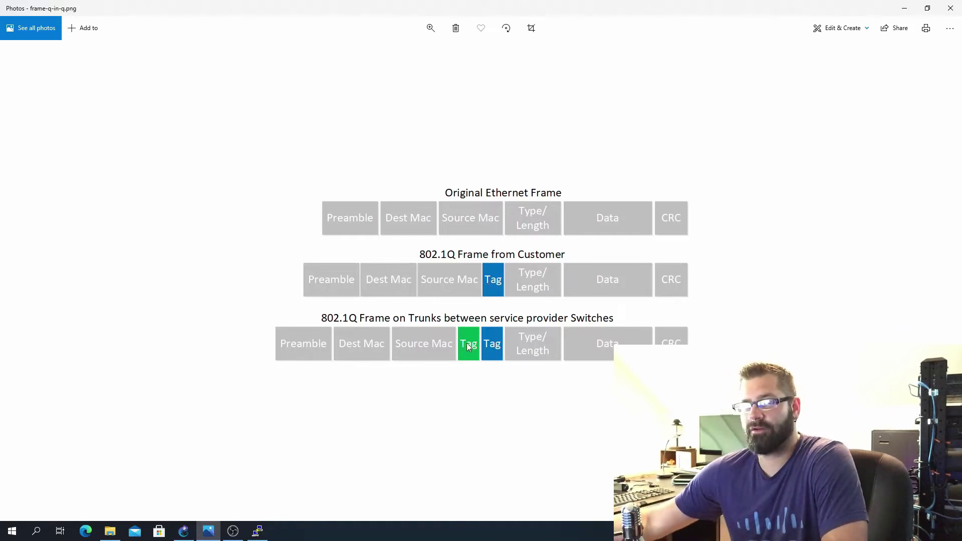
Toggle the frame diagram from the taskbar, then minimize it to reveal the GNS3 topology.
left_click(905, 8)
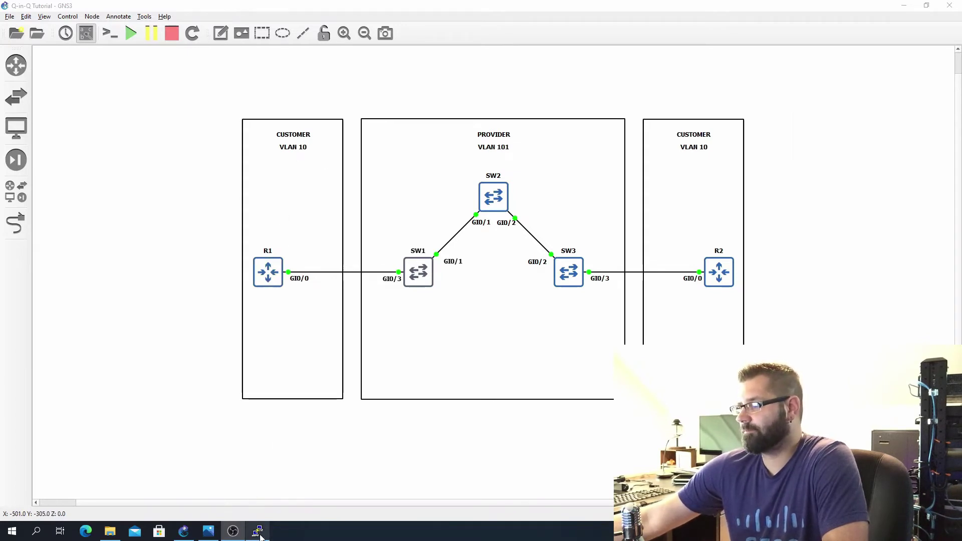
left_click(208, 530)
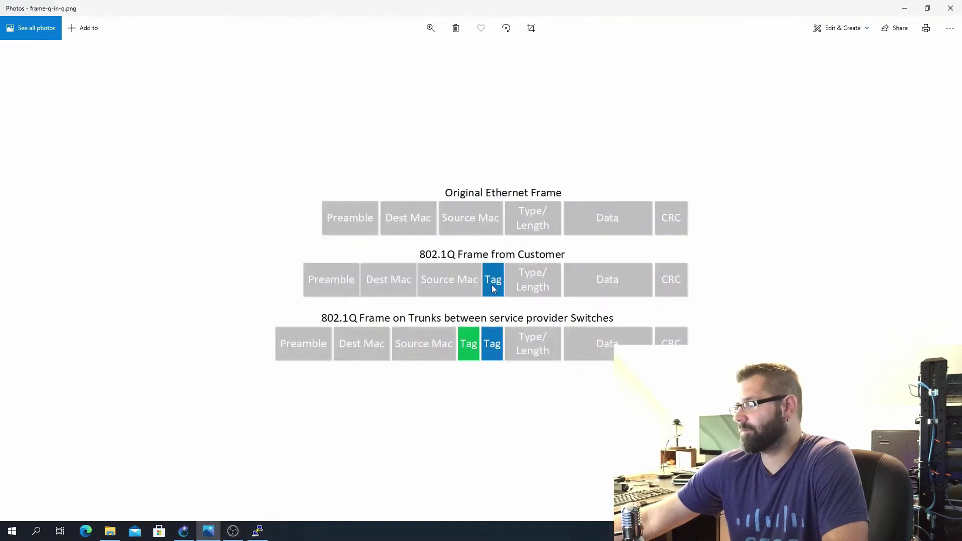
left_click(911, 5)
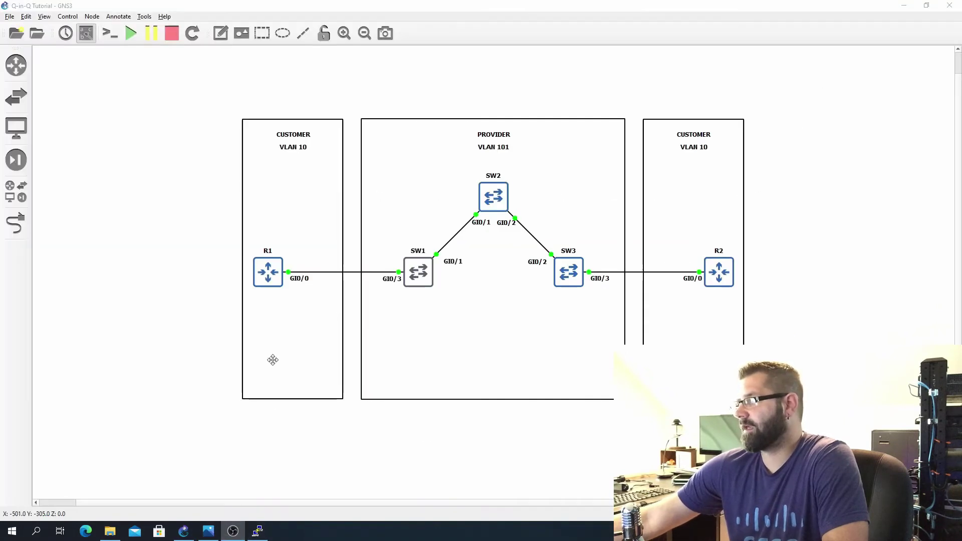
left_click(209, 536)
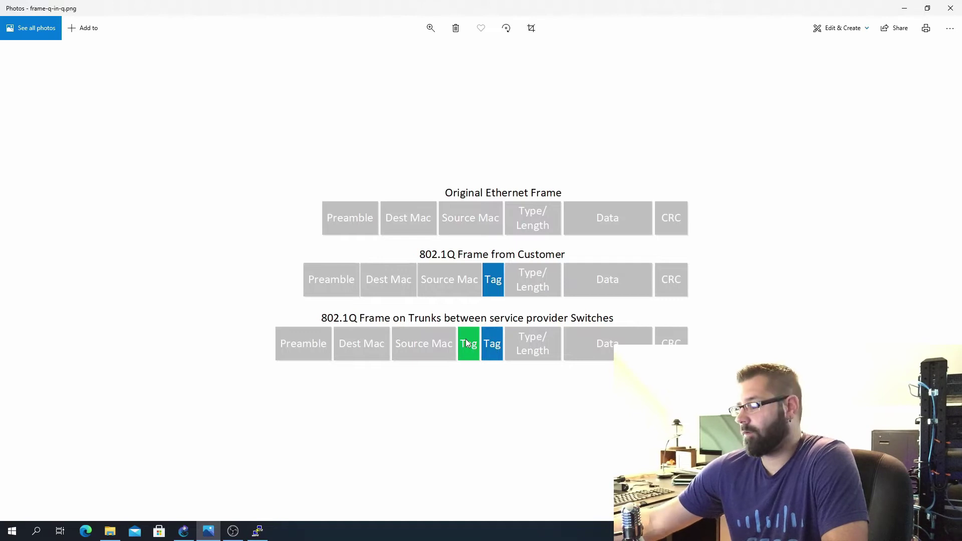
left_click(905, 8)
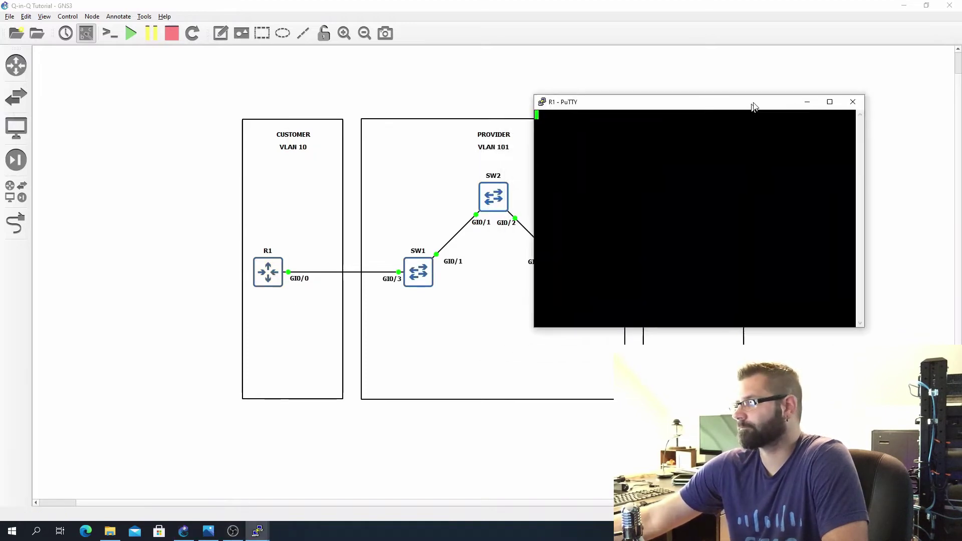
Enter configuration mode on R1 and enable Gi0/0 with no shut.
left_click_drag(752, 107, 810, 58)
key("Return")
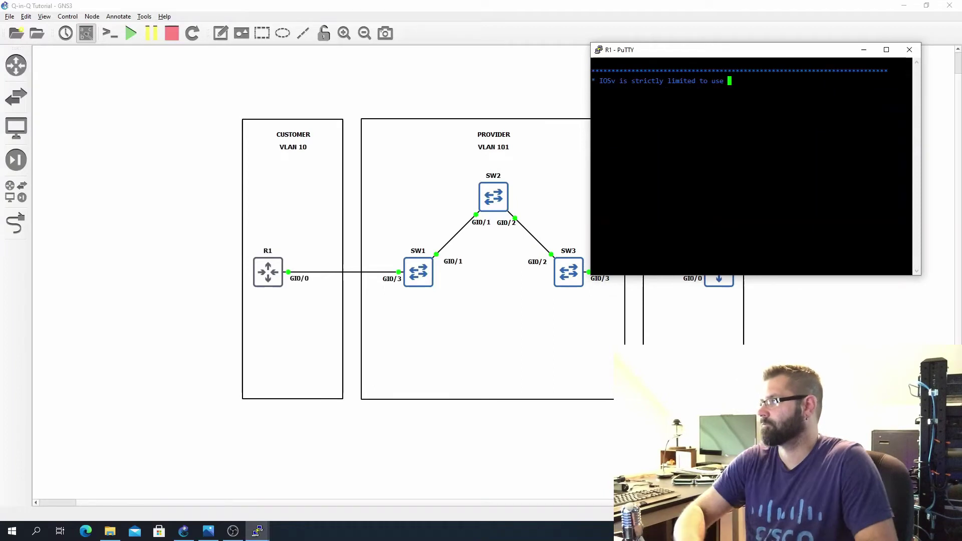
type("en")
key("Return")
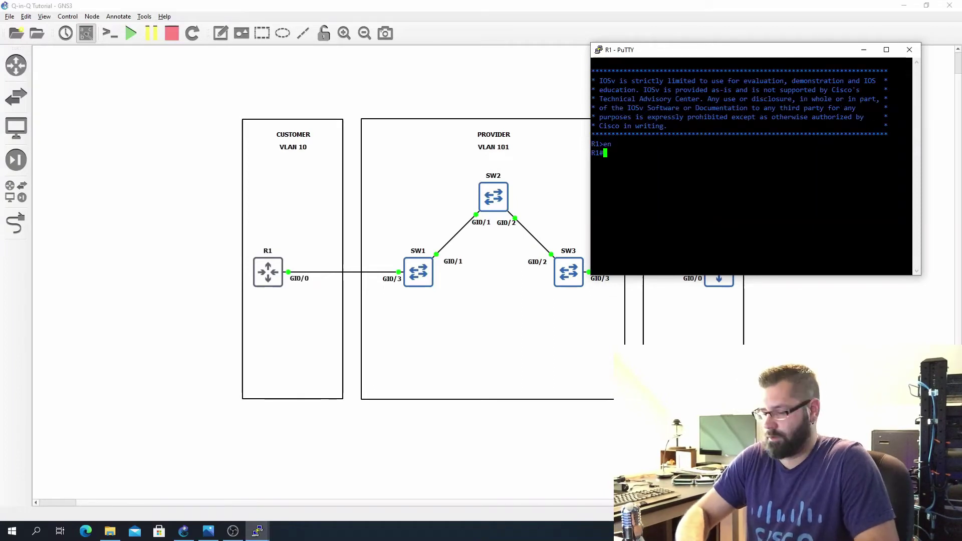
type("conf t")
key("Return")
key("Return")
key("Return")
key("Return")
type("int gi0/0")
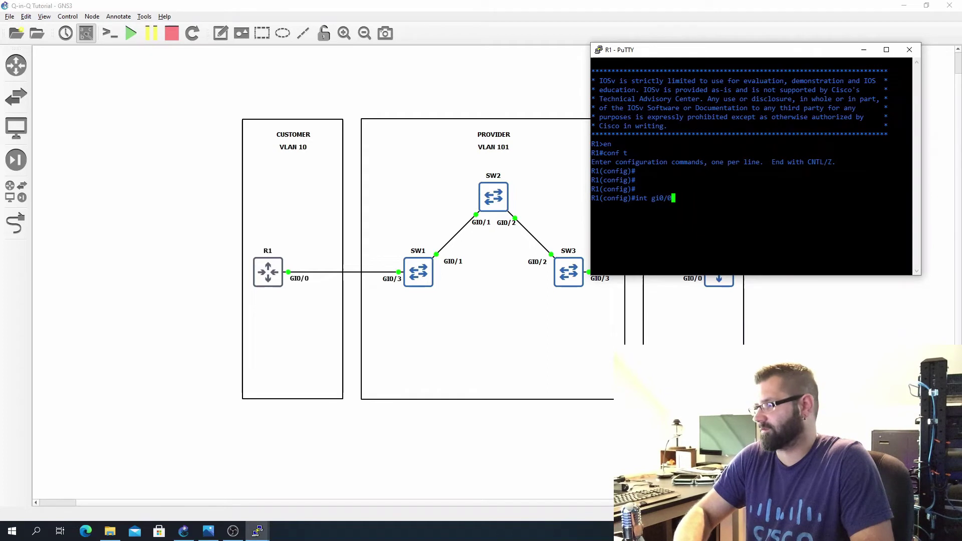
key("Return")
type("no shut")
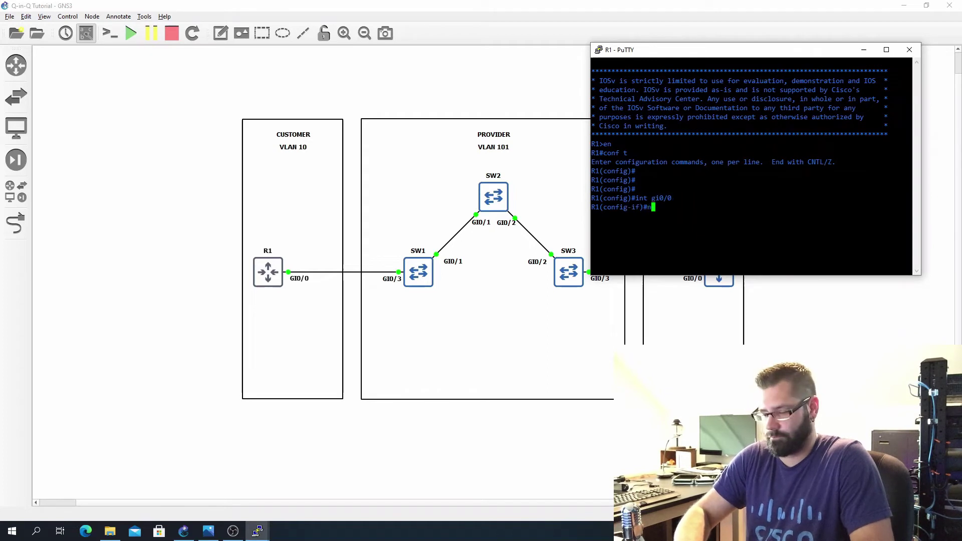
key("Return")
type("exit")
key("Return")
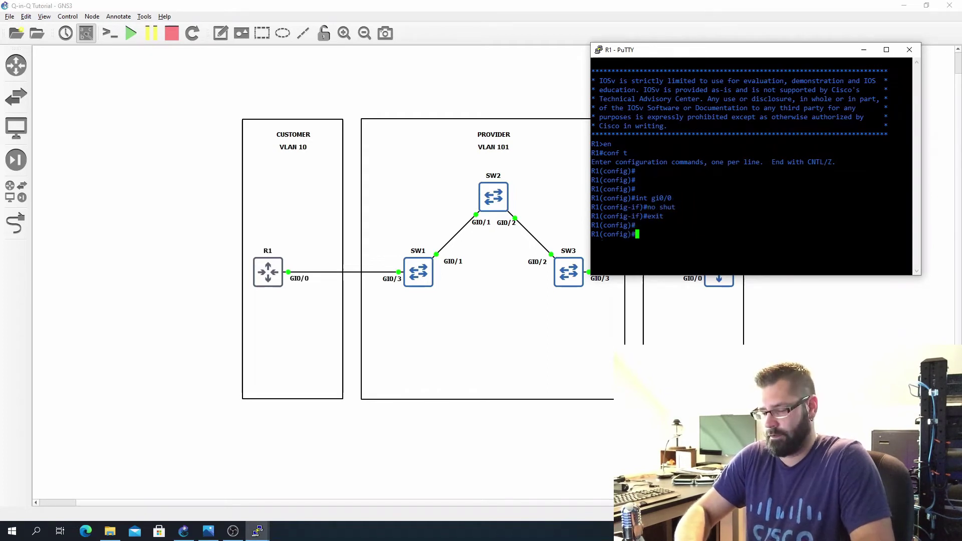
Create Gi0/0.10 with dot1Q VLAN 10 and address 192.168.10.1 255.255.255.0.
type("int gi0/0.10")
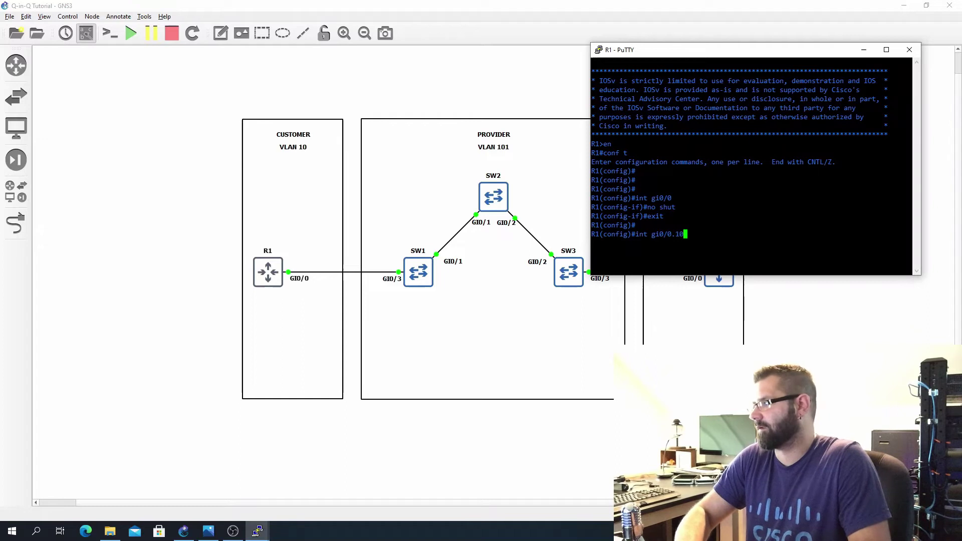
key("Return")
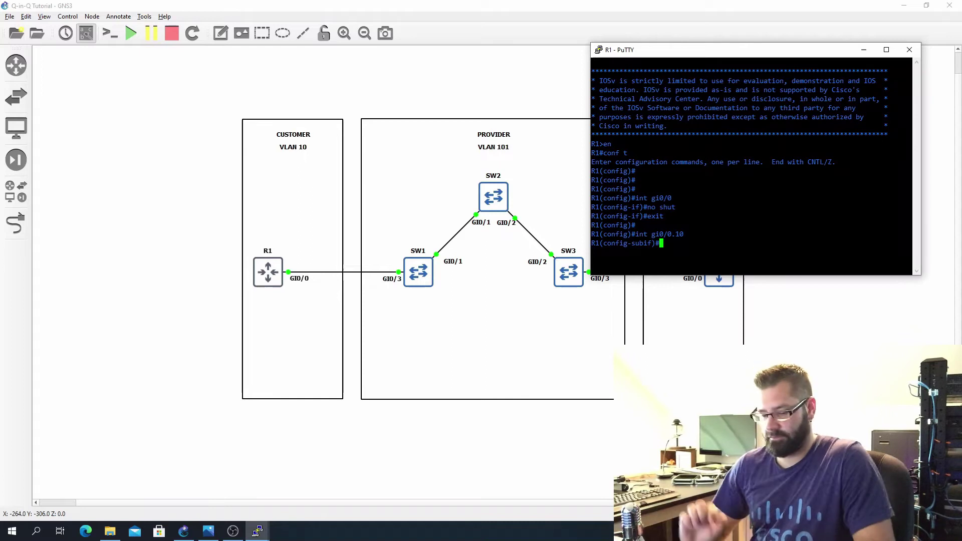
type("en")
key("Tab")
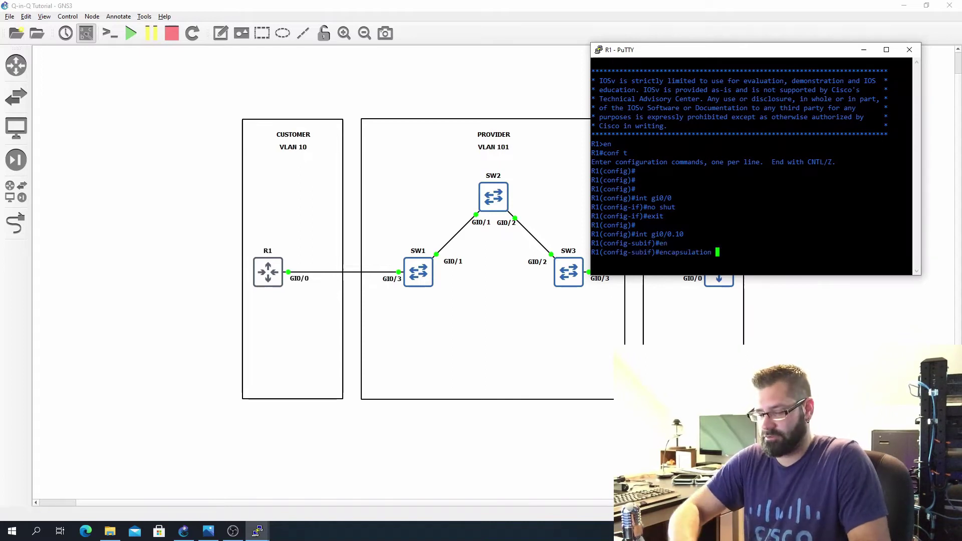
type("dot")
key("Tab")
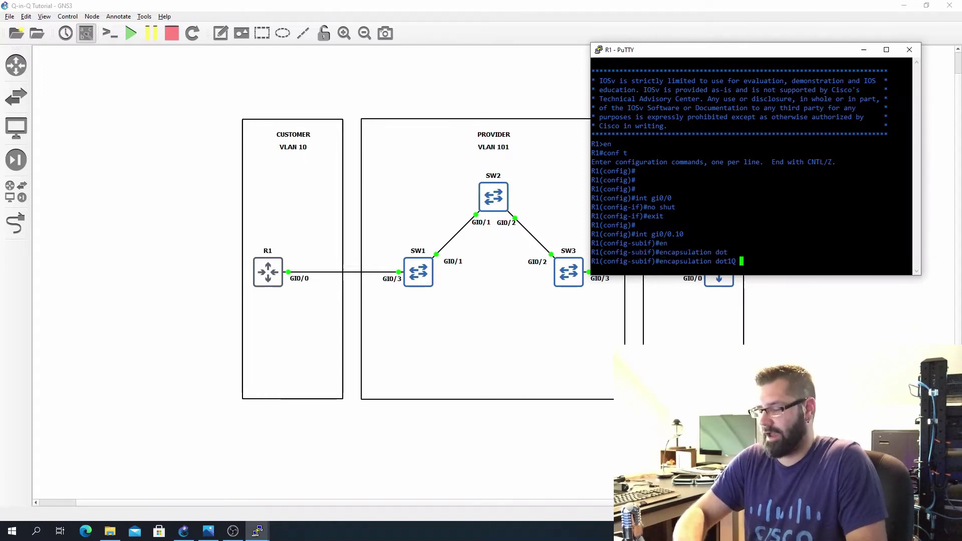
type("10")
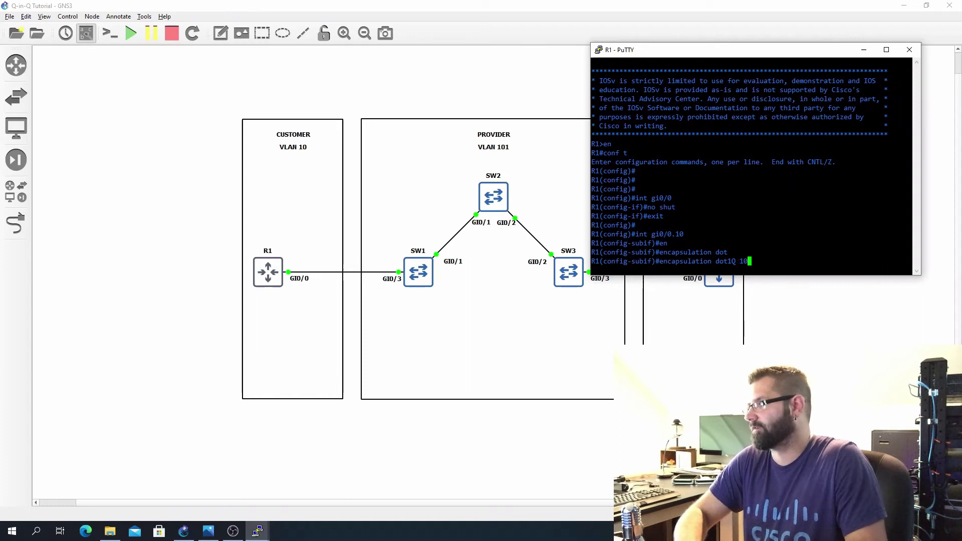
key("Return")
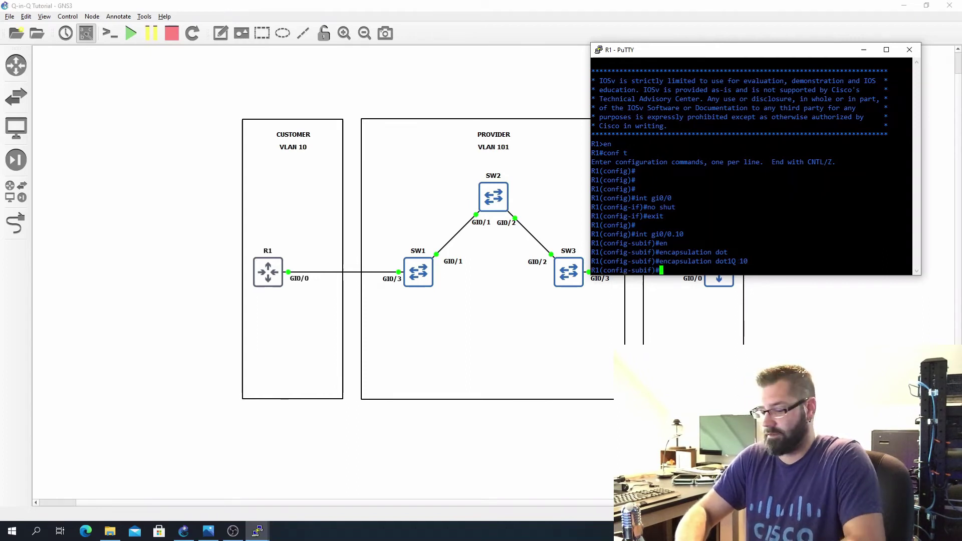
type("ip add")
key("Tab")
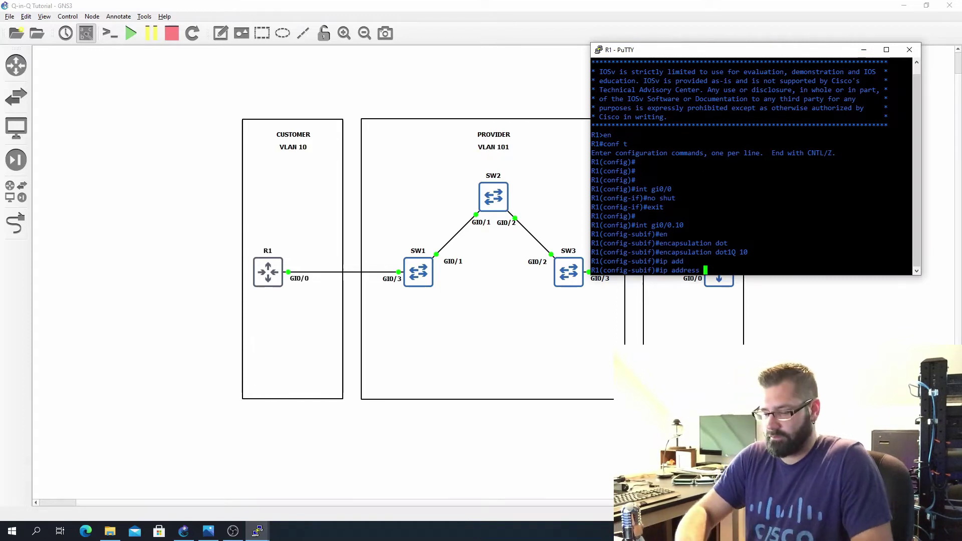
type("192.168.")
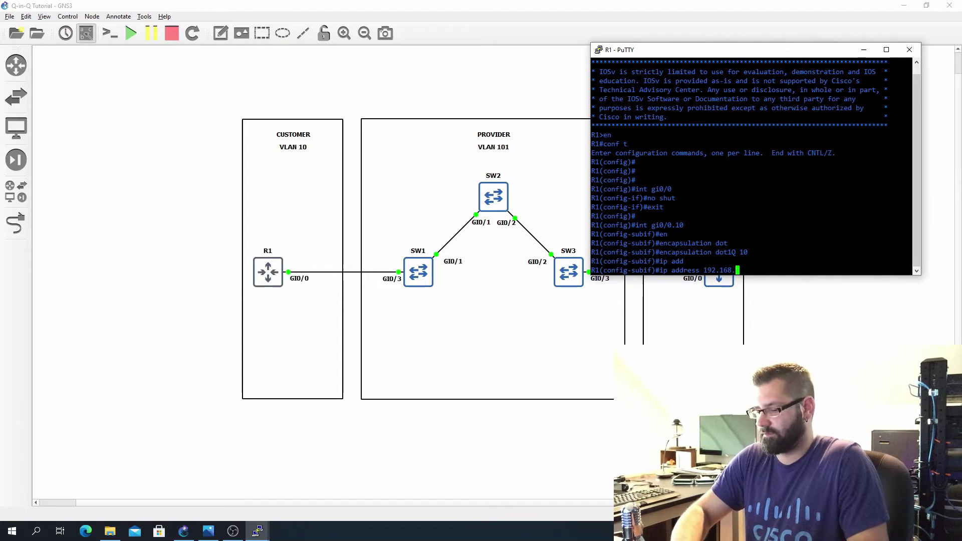
type("10.1 255.255.255.0")
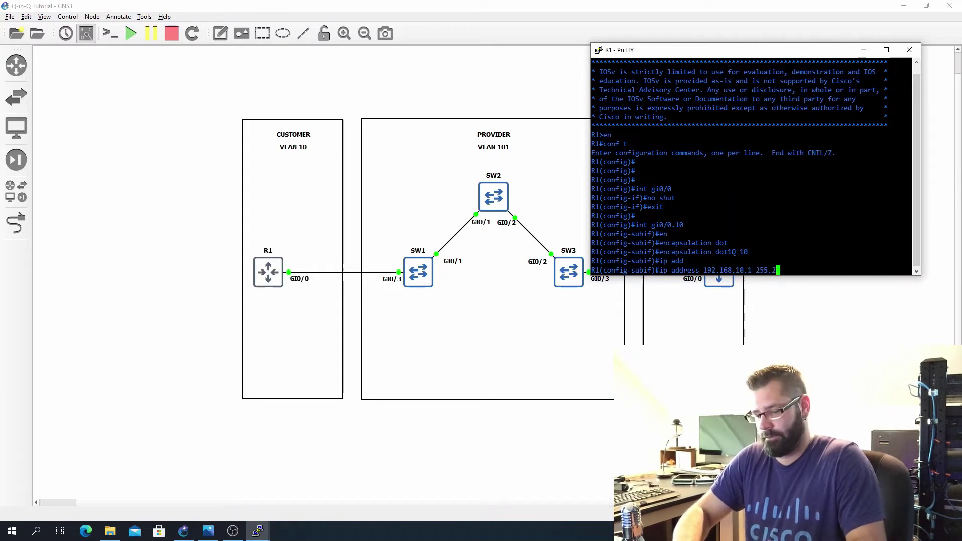
key("Return")
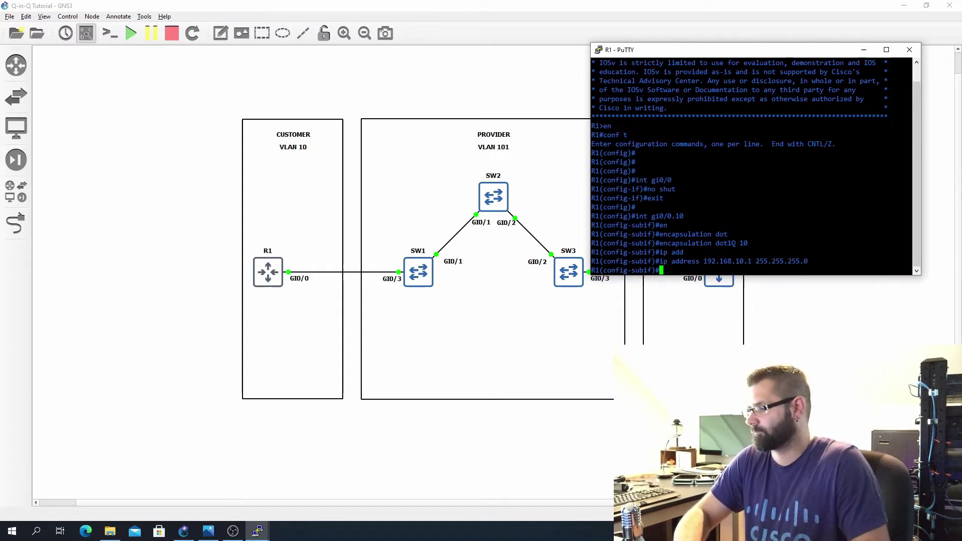
type("exit")
key("Return")
key("Return")
key("Return")
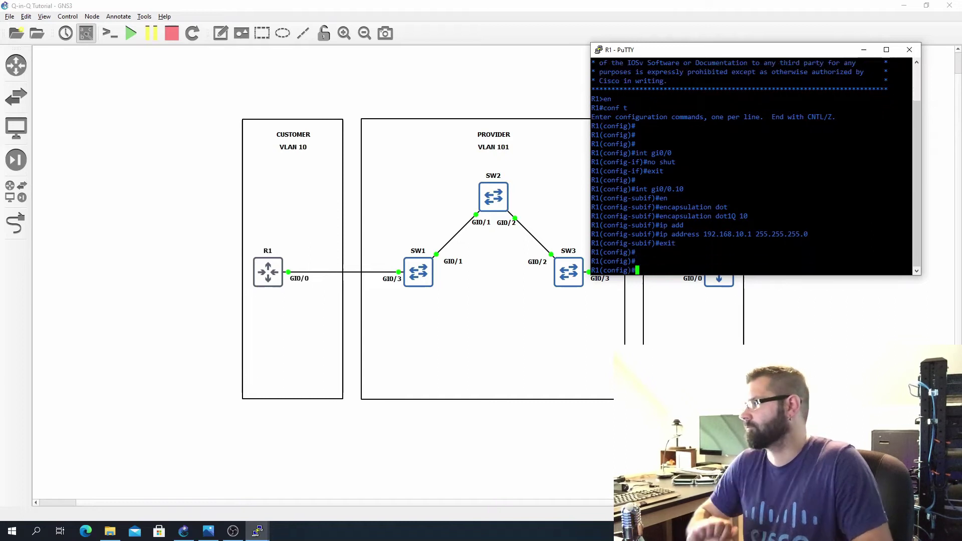
Open R2's console, enter configuration mode and enable gi0/0 with no shut.
left_click(863, 49)
double_click(727, 275)
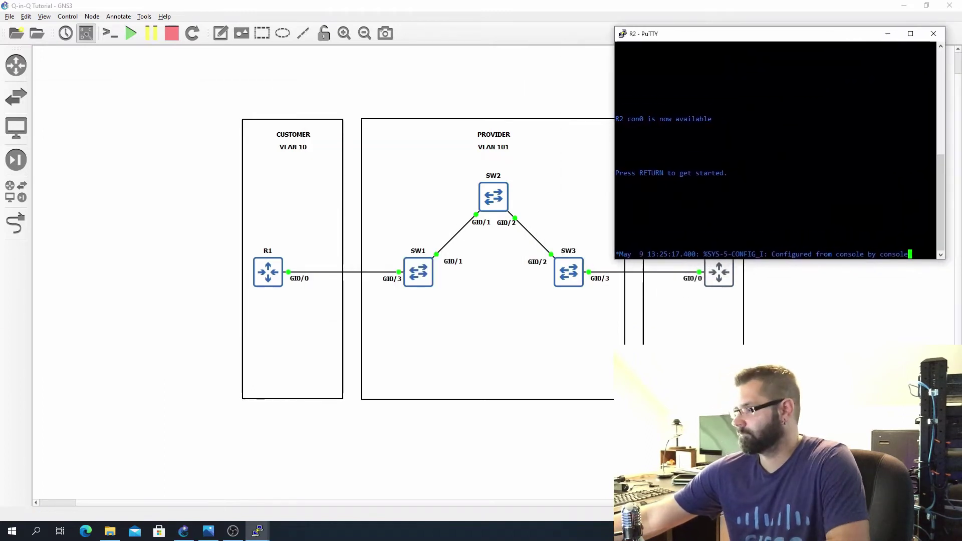
key("Return")
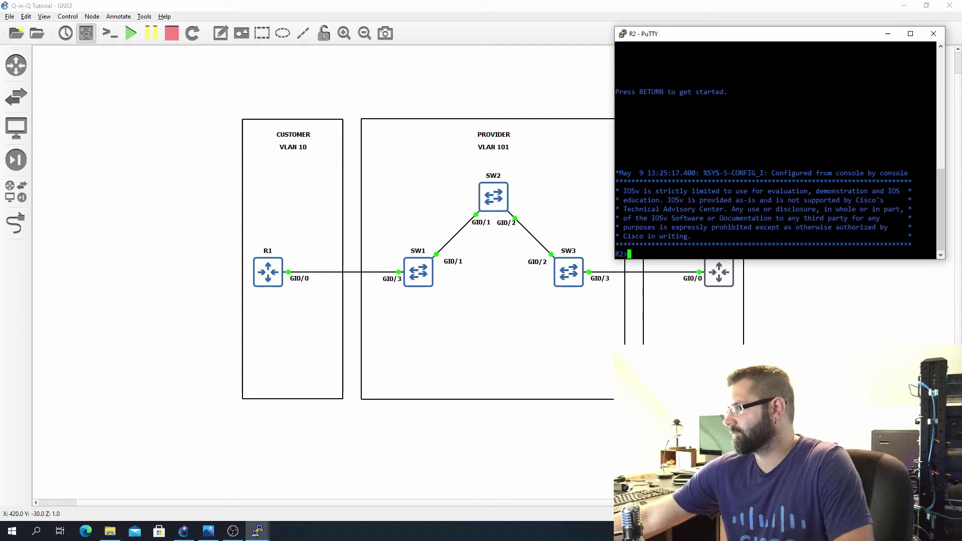
type("en")
key("Return")
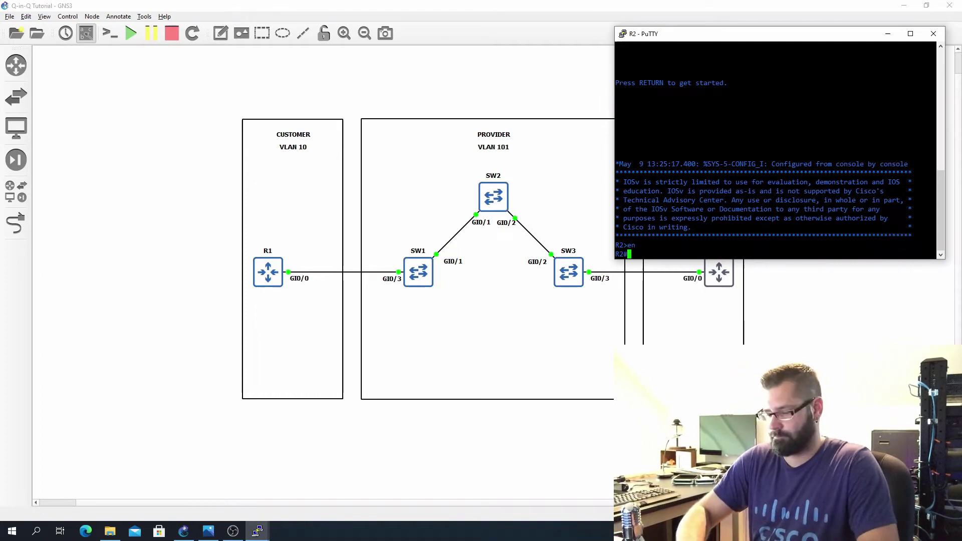
type("conf t")
key("Return")
type("int gi0/0")
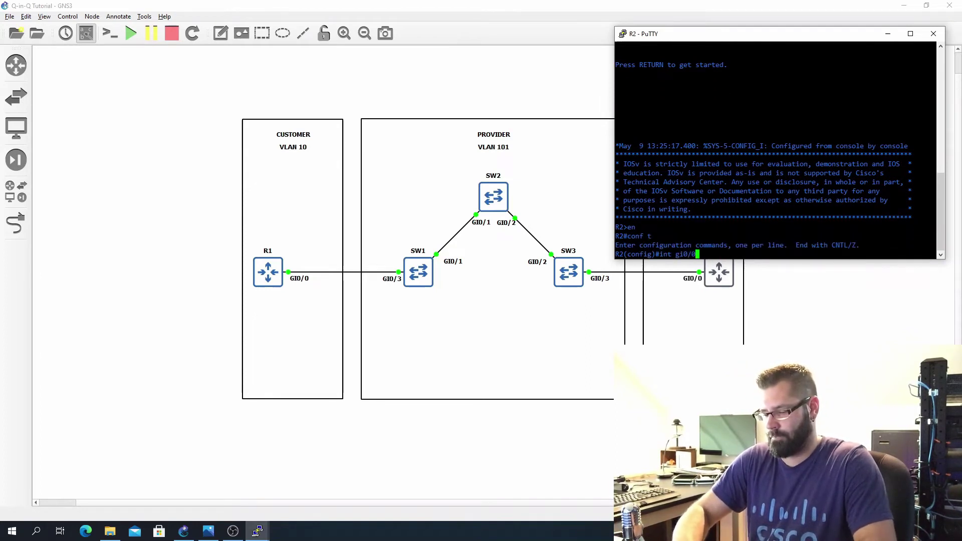
key("Return")
type("no shut")
key("Return")
type("exit")
key("Return")
key("Return")
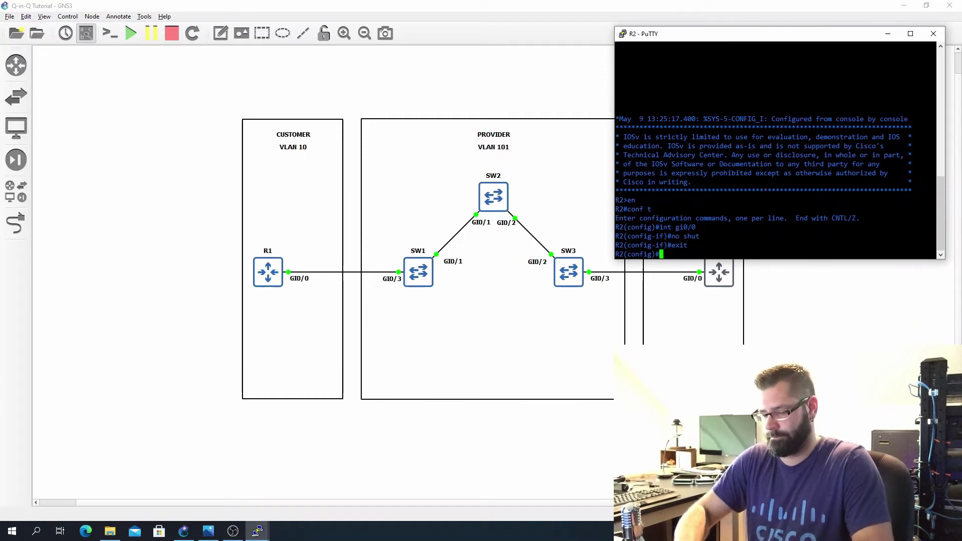
Create gi0/0.10 on R2 with dot1Q VLAN 10 and address 192.168.10.2 255.255.255.0.
type("int gi0/0.")
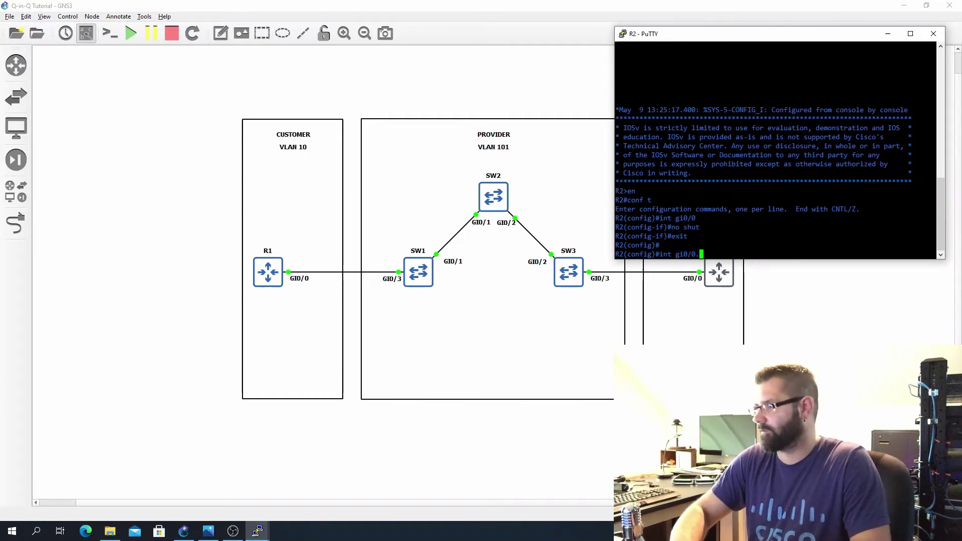
type("10")
key("Return")
type("en")
key("Tab")
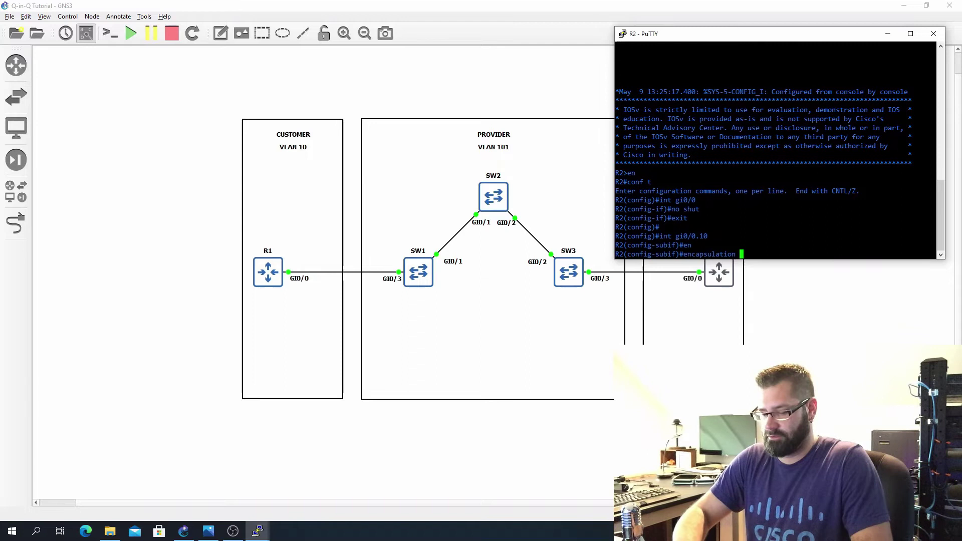
type("dot")
key("Tab")
key("Return")
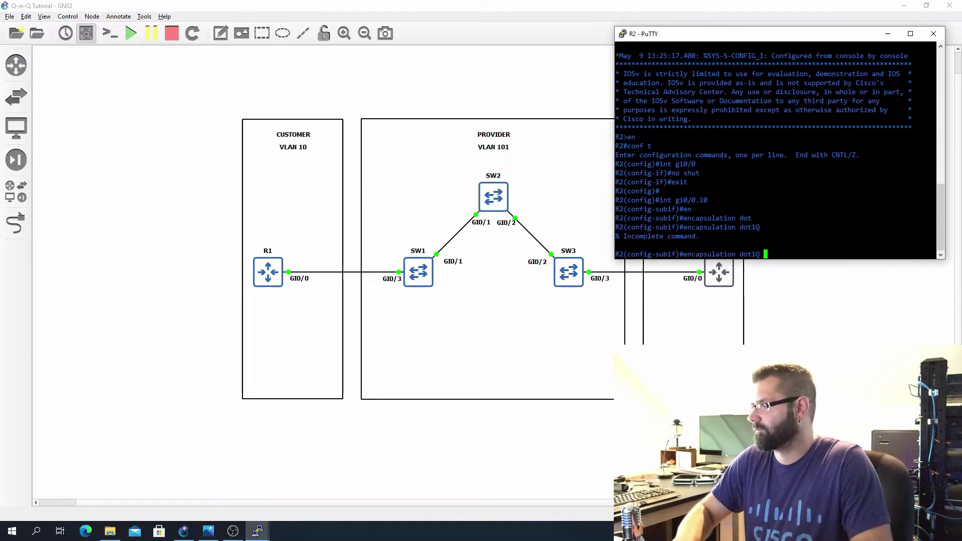
key("Return")
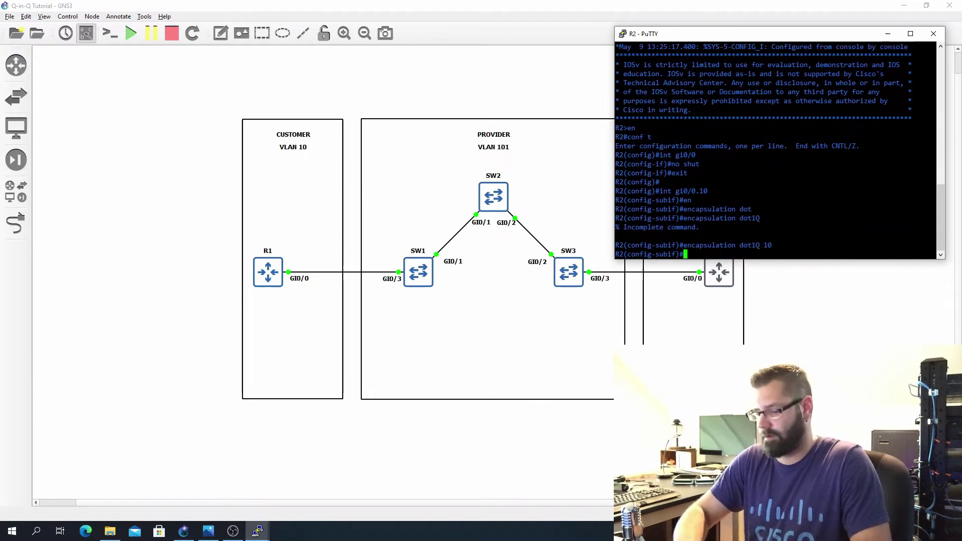
type("ip add")
key("Tab")
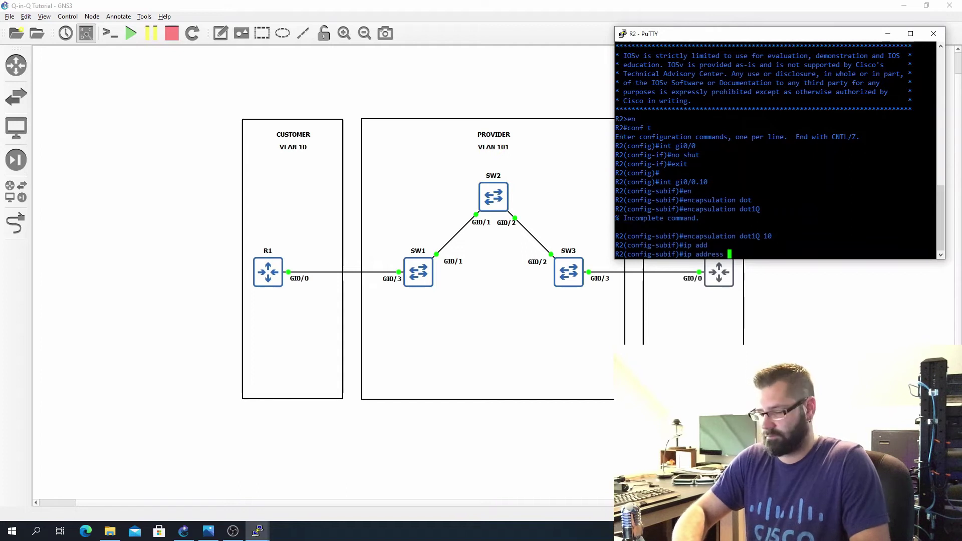
type("192.168.10.2 ")
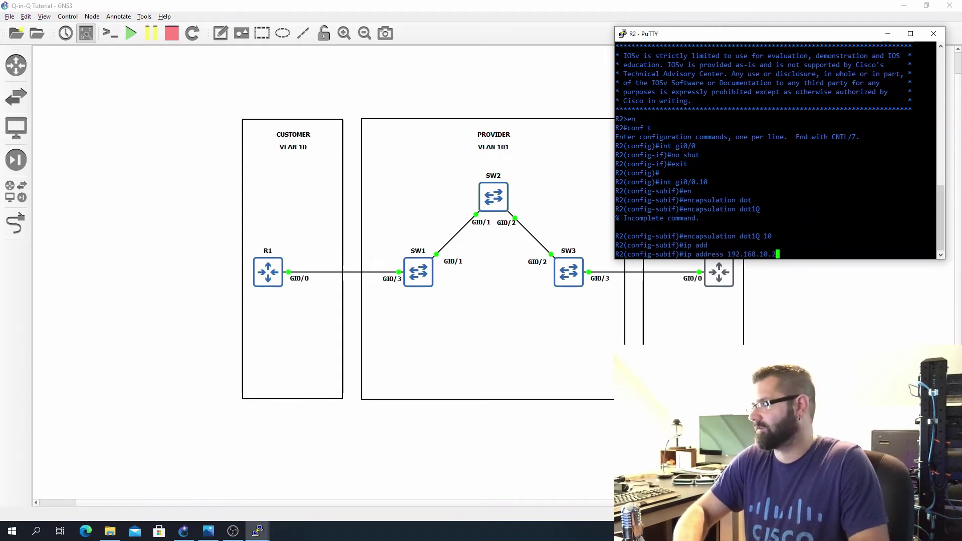
type("255.255.255.0")
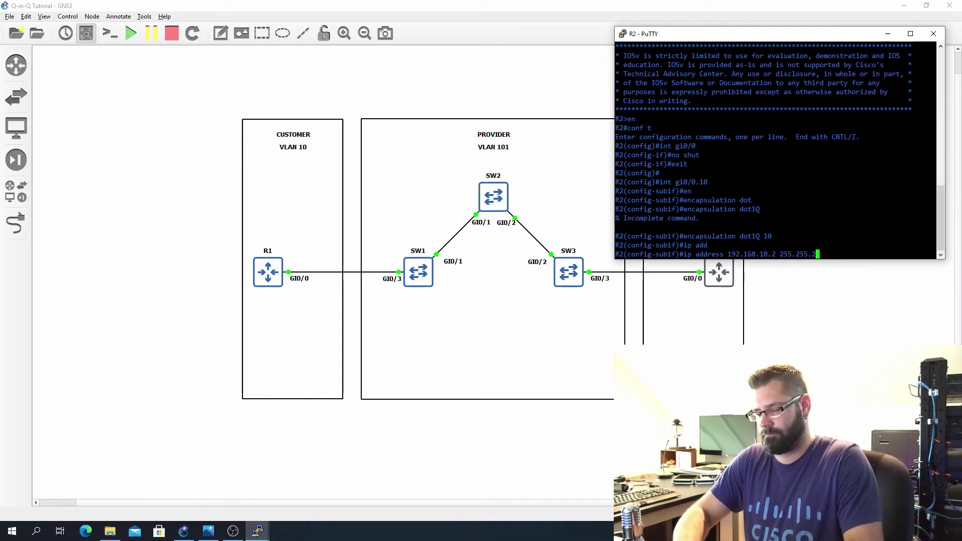
key("Return")
type("exit")
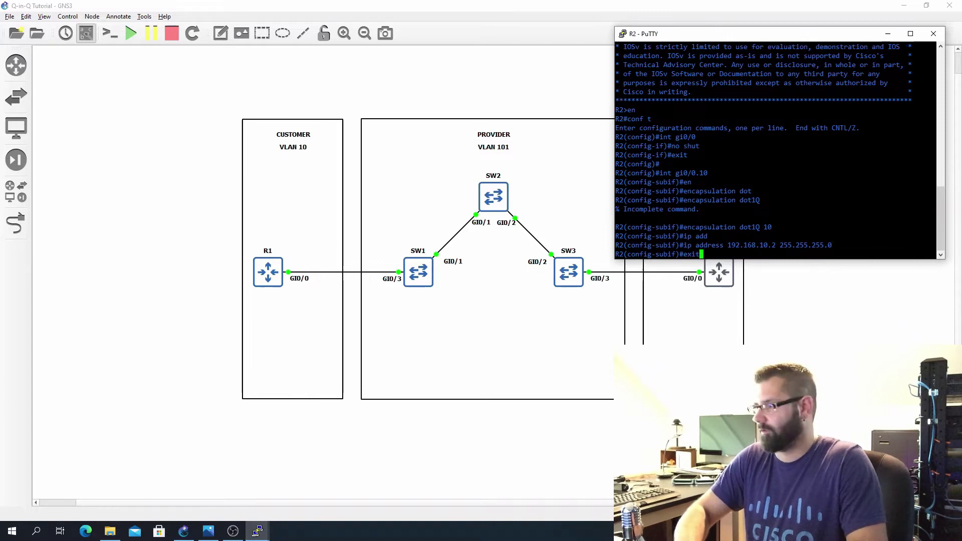
key("Return")
key("Return")
key("Return")
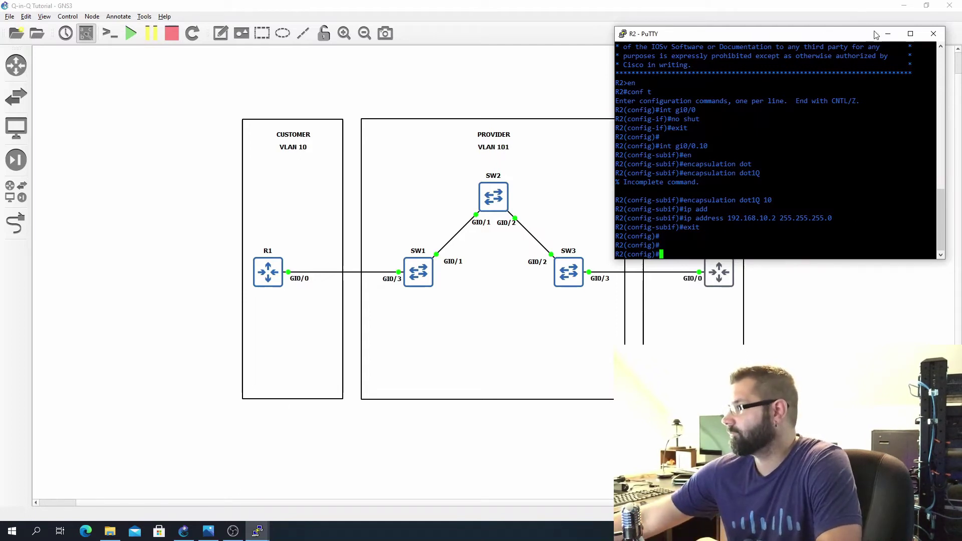
Open SW1's console and make gi0/3 a dot1q-tunnel port.
left_click(888, 34)
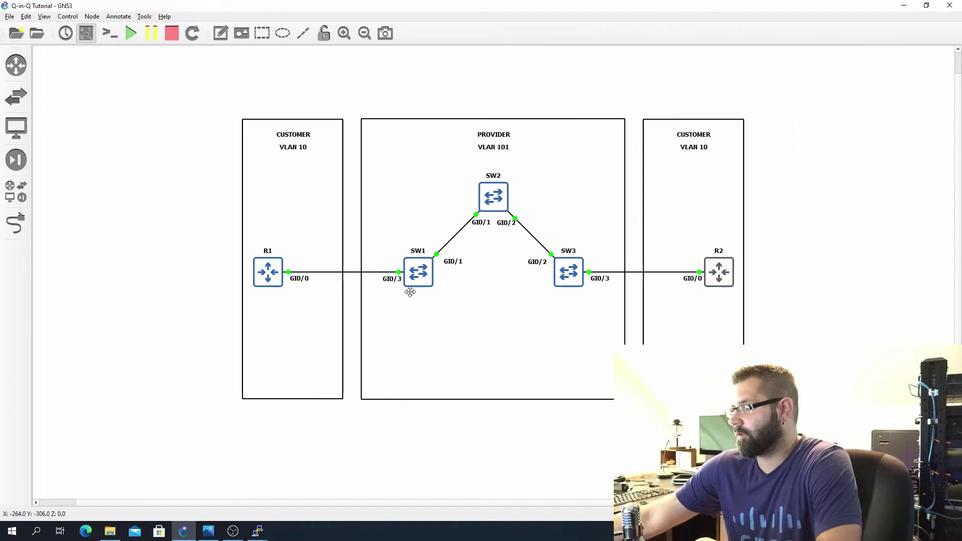
double_click(424, 277)
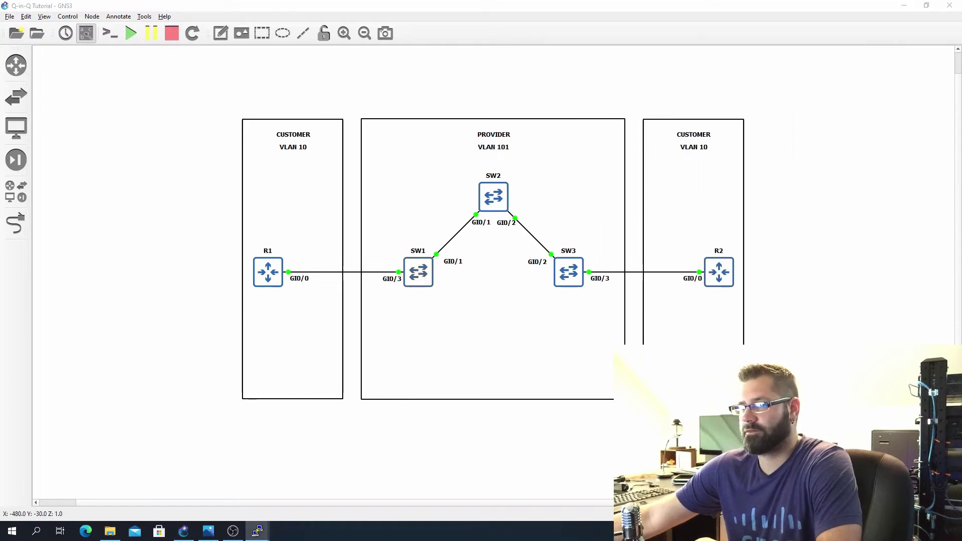
left_click_drag(316, 70, 824, 47)
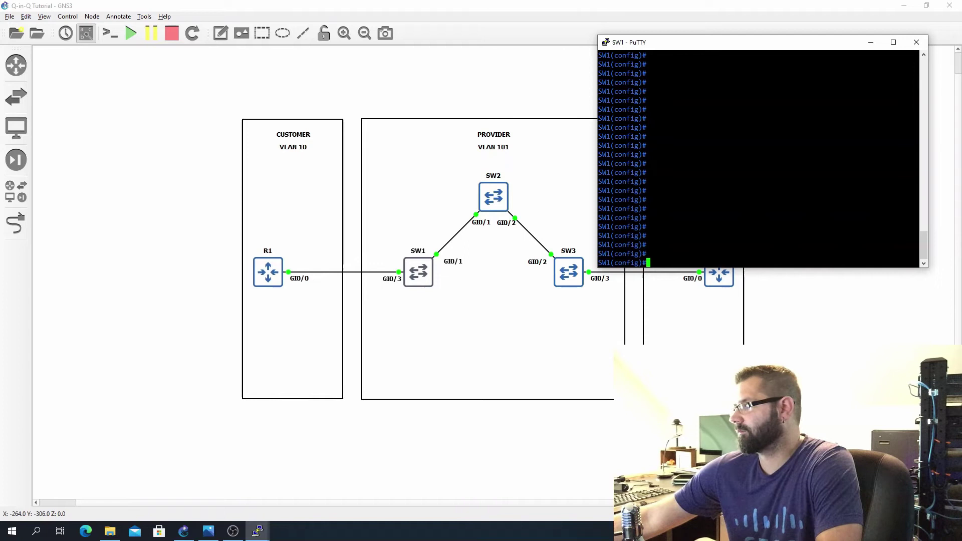
type("int ")
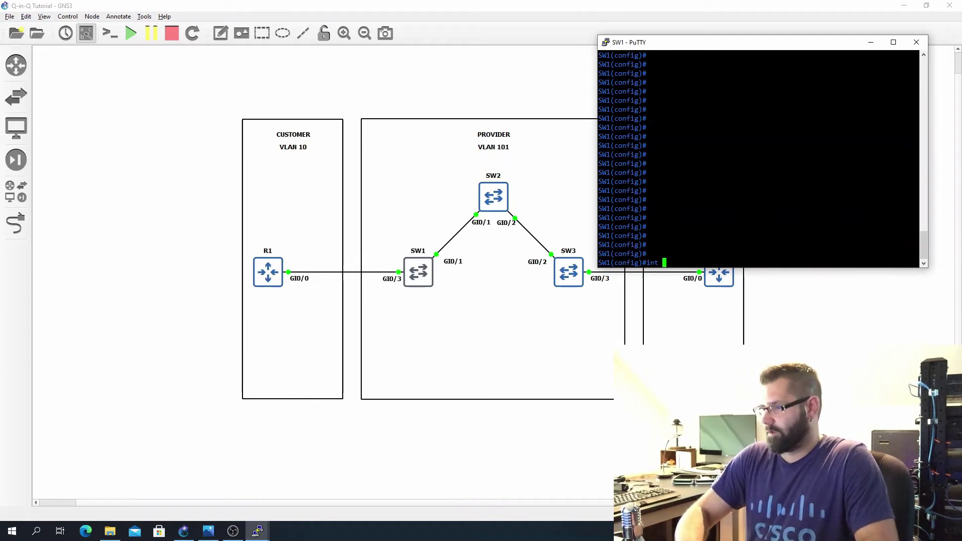
type("gi0/3")
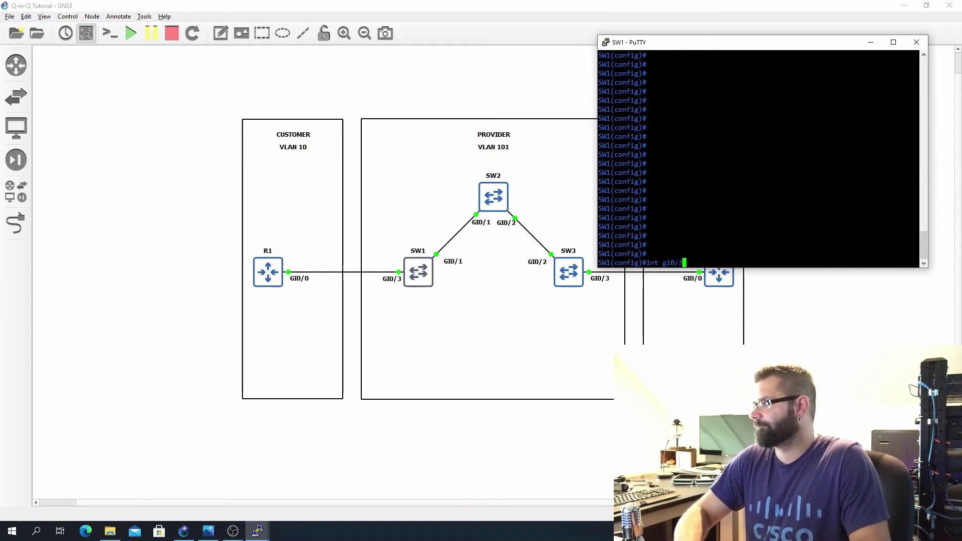
key("Return")
key("Return")
key("Return")
key("Return")
type("sw")
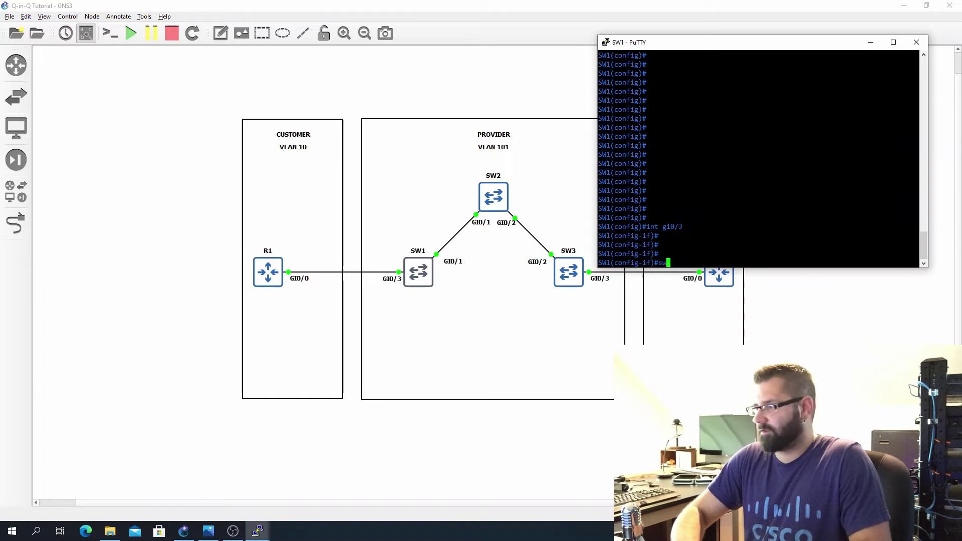
key("Tab")
type("mode ")
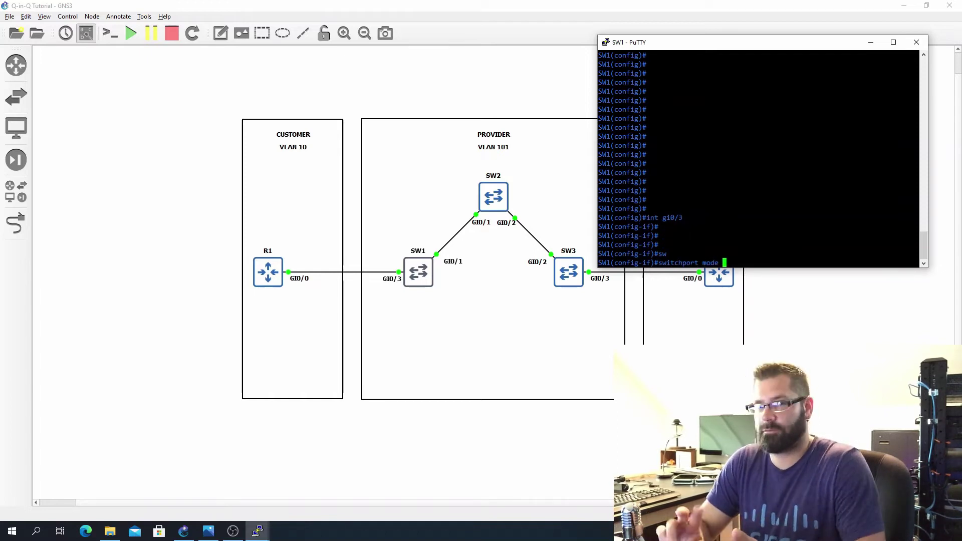
type("dot")
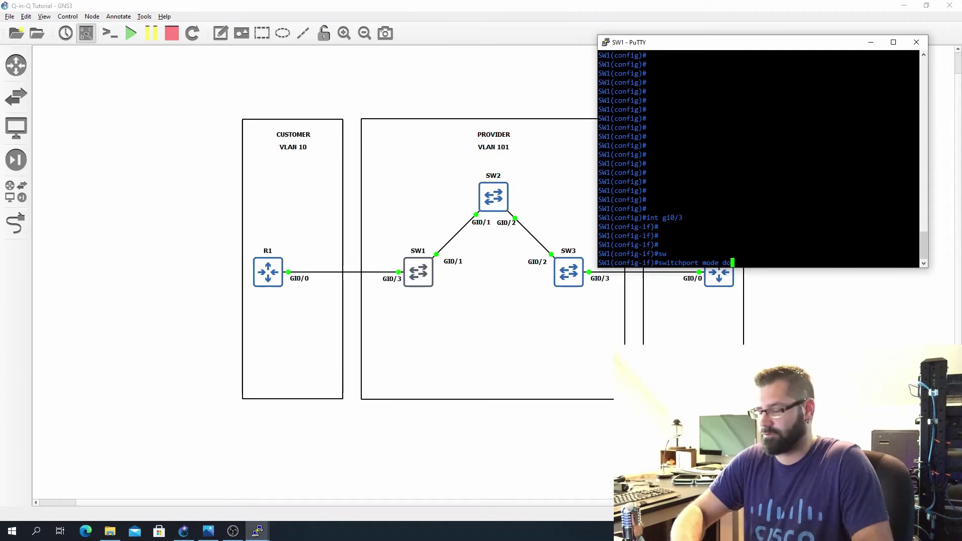
key("Tab")
key("Return")
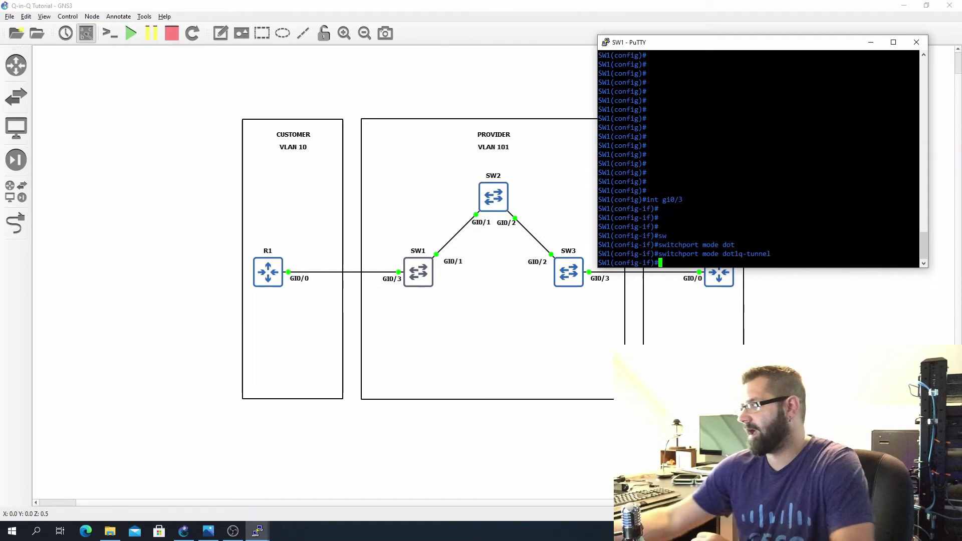
Assign gi0/3 to access VLAN 101.
type("sw")
key("Tab")
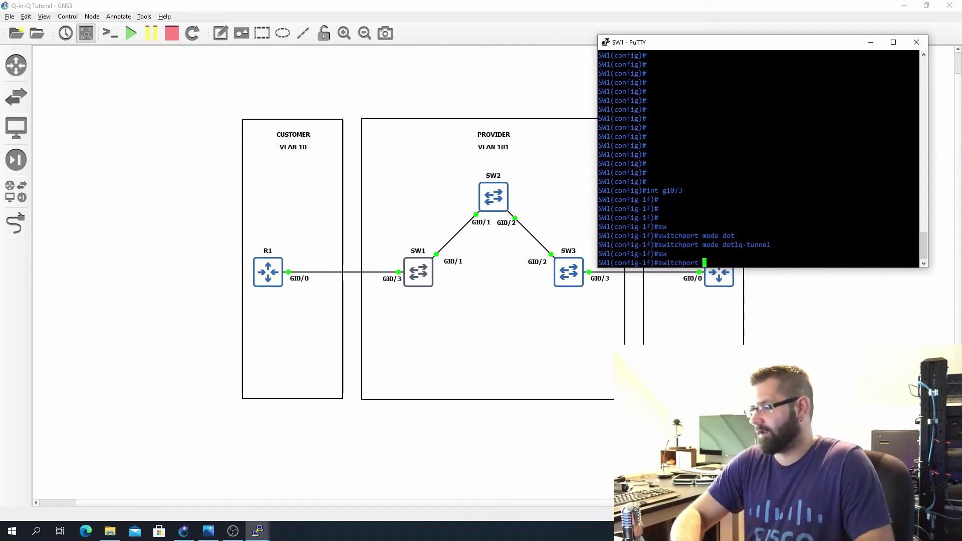
type("acc")
key("Tab")
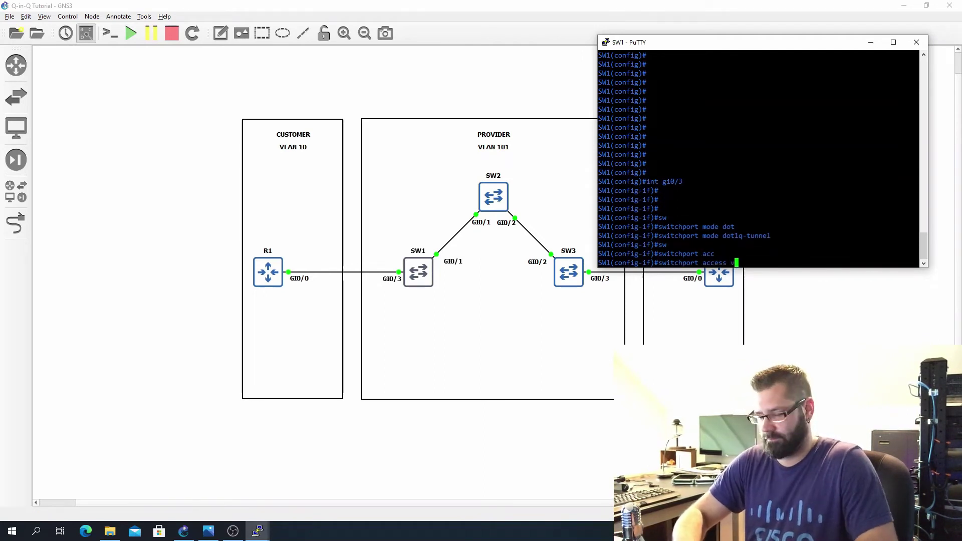
type("v")
key("Tab")
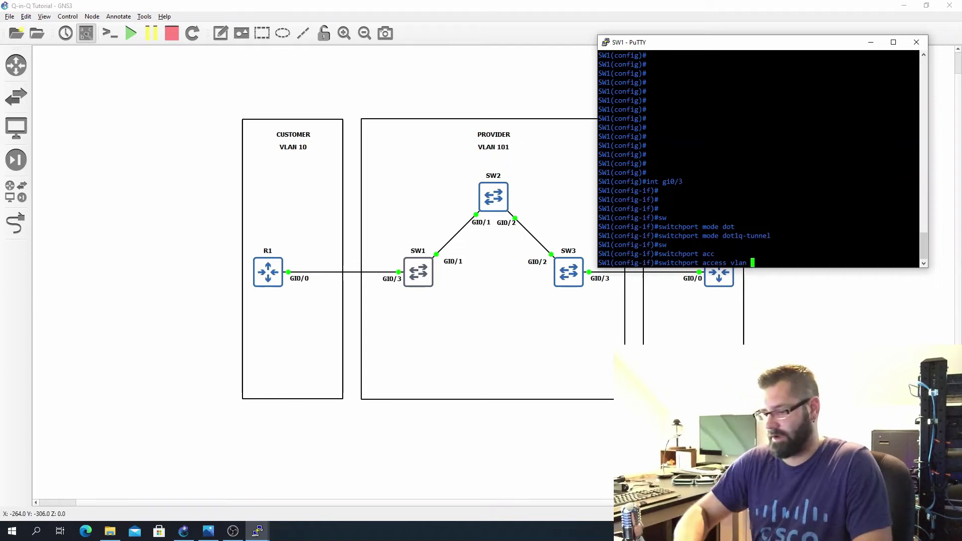
type("101")
key("Return")
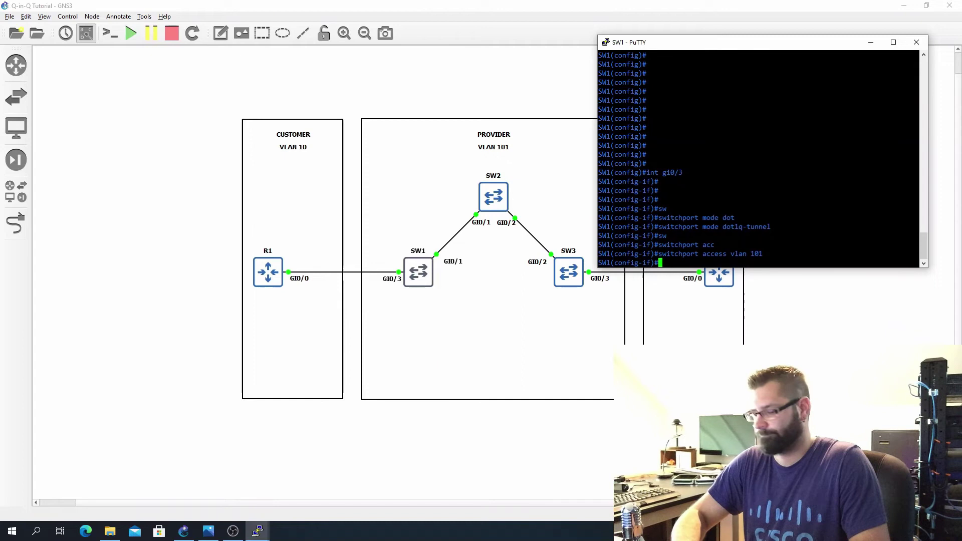
Create VLAN 101 on SW1 and return to global configuration.
type("exit")
key("Return")
key("Return")
key("Return")
key("Return")
key("Return")
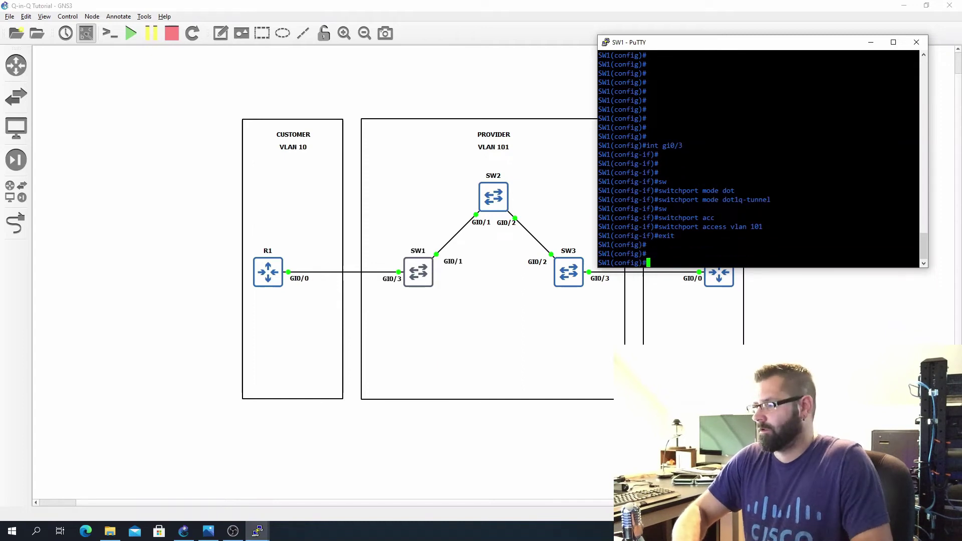
type("vlan 101")
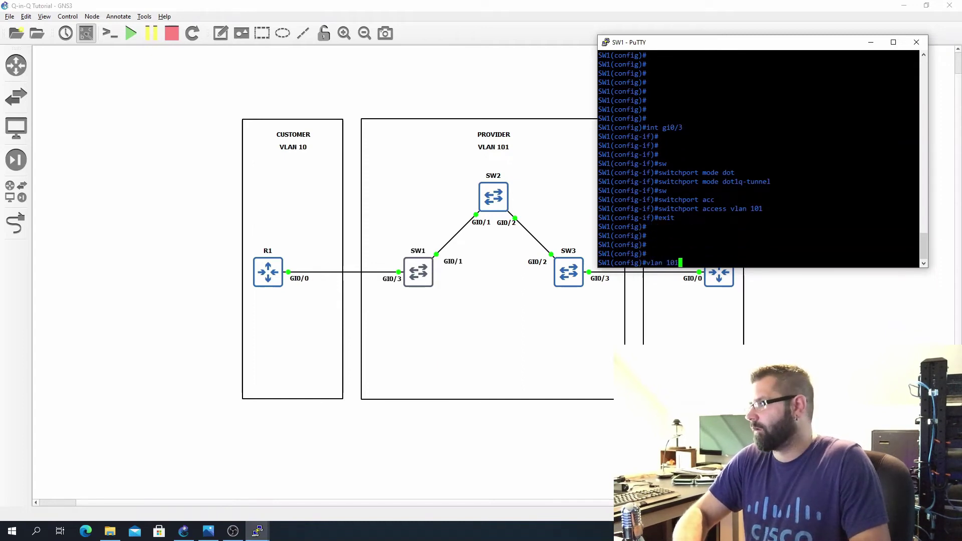
key("Return")
type("exit")
key("Return")
key("Return")
key("Return")
key("Return")
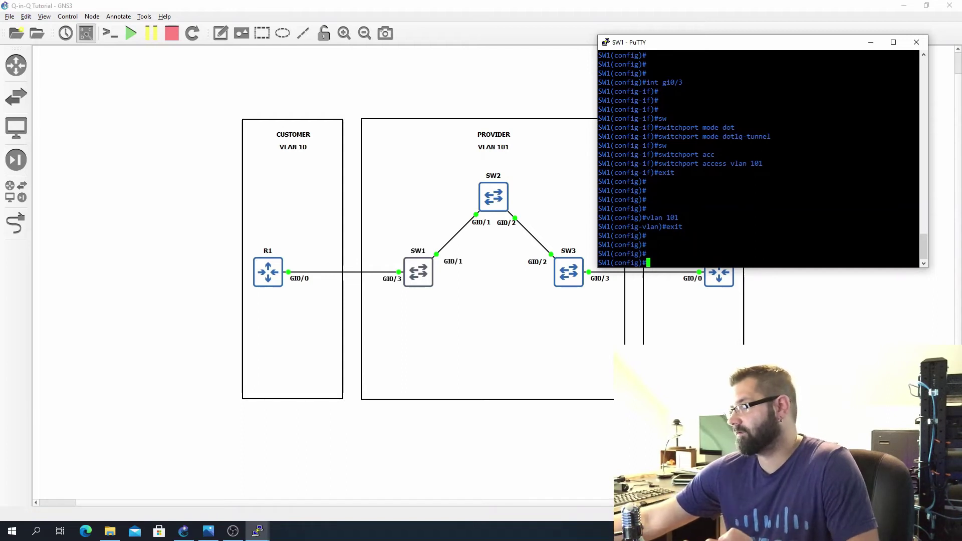
Set dot1q trunk encapsulation on SW1's gi0/1.
type("int gi0")
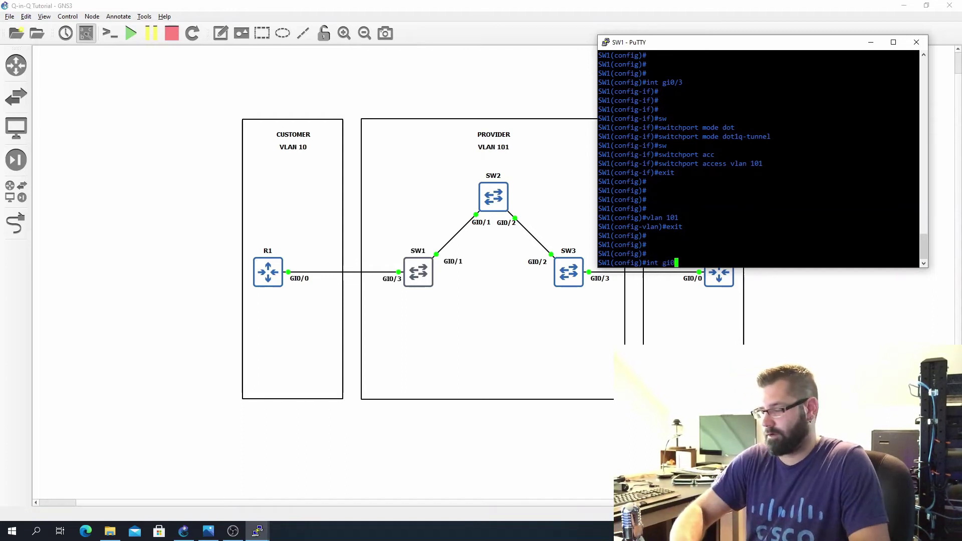
type("/1")
key("Return")
type("sw")
key("Tab")
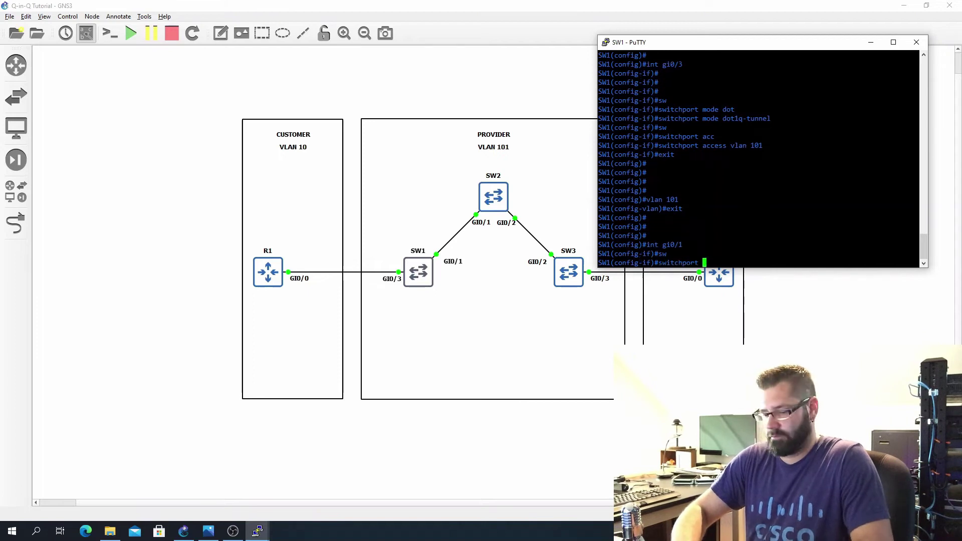
type("tru")
key("Tab")
type("en")
key("Tab")
type("d")
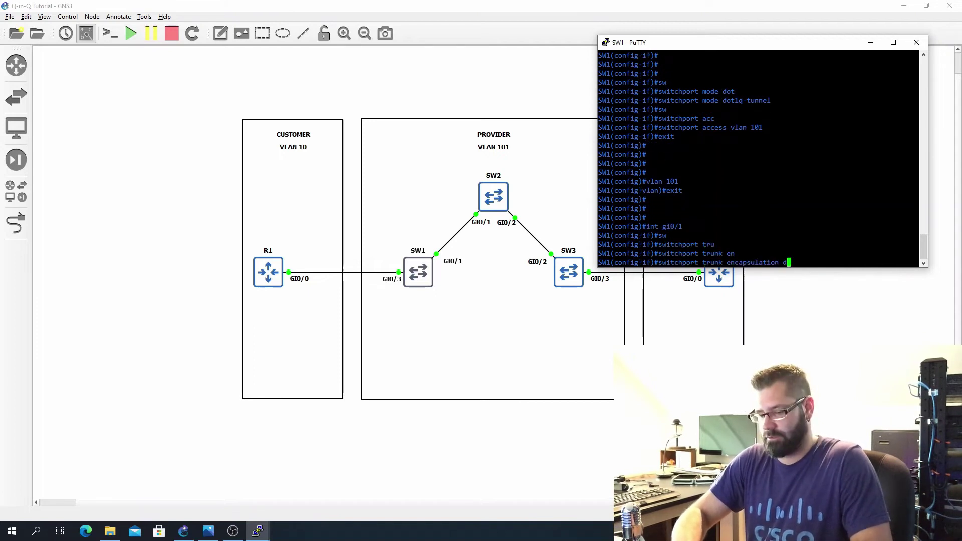
type("ot")
key("Tab")
key("Return")
Put gi0/1 into switchport mode trunk, correcting a typo.
type("sw")
key("Tab")
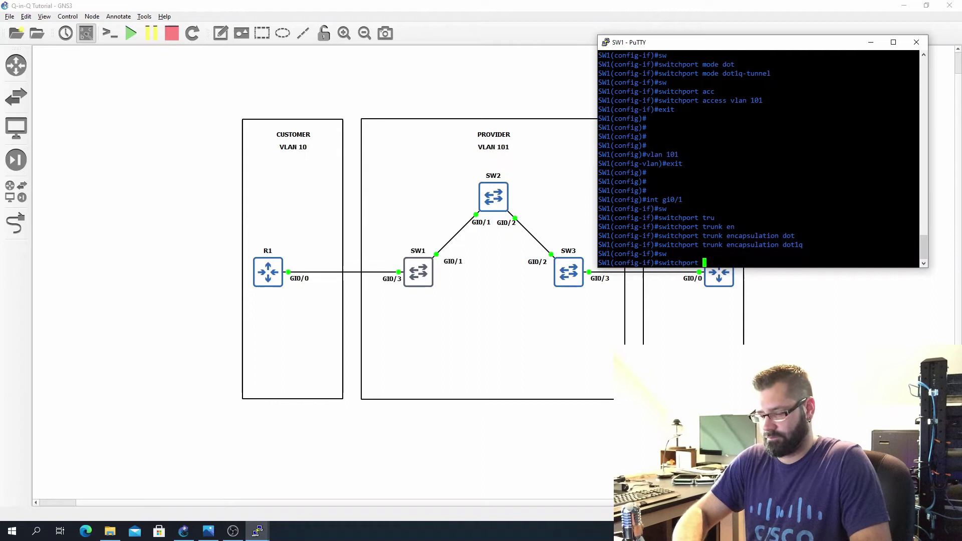
type("mod etru")
key("Tab")
key("BackSpace")
key("BackSpace")
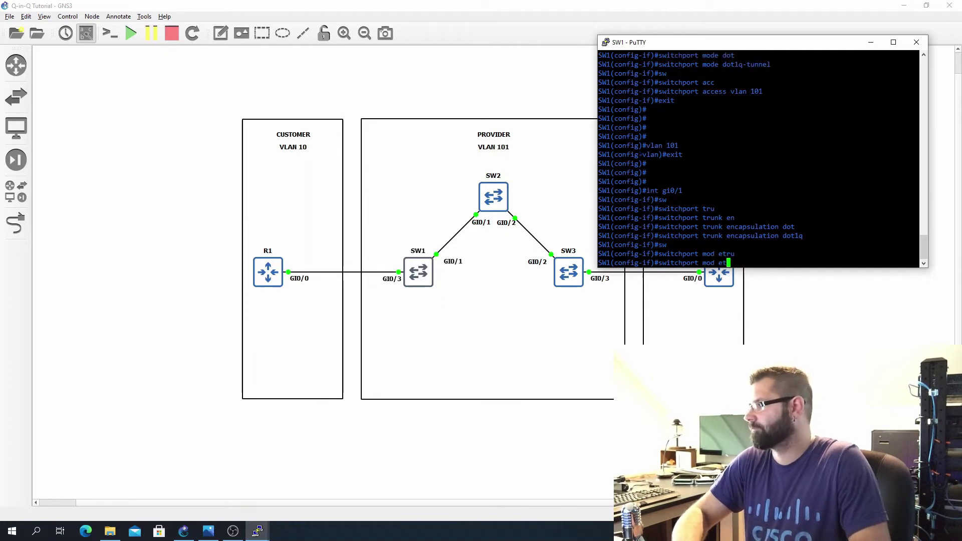
key("BackSpace")
key("BackSpace")
key("BackSpace")
type("e tru")
key("Tab")
key("Return")
key("Return")
key("Return")
key("Return")
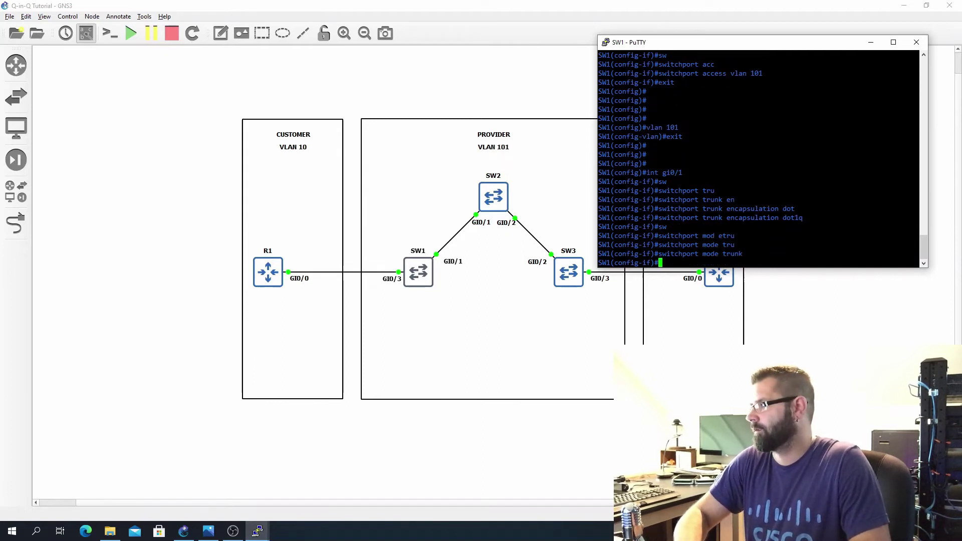
type("en")
key("Return")
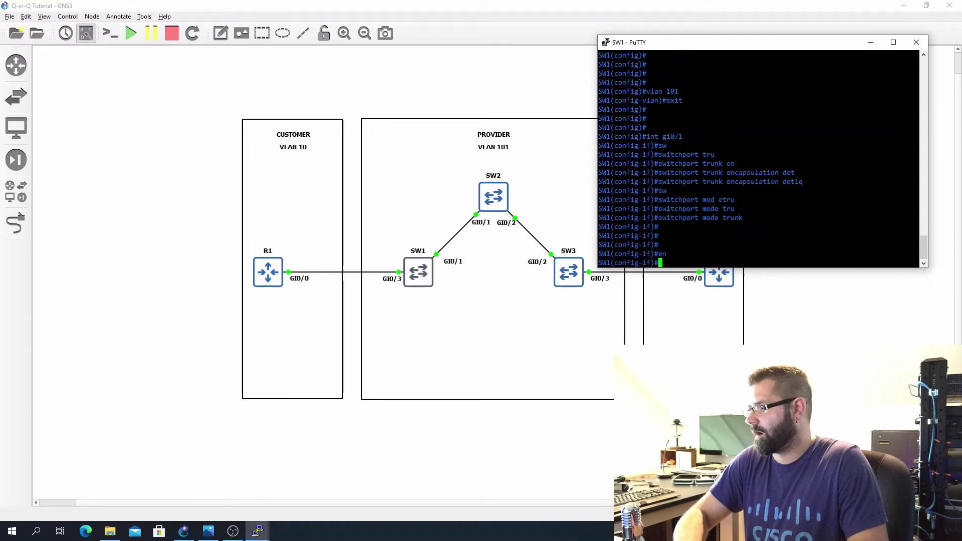
Discard an unfinished trunk allowed-VLAN command and exit to global configuration.
type("sw")
key("Tab")
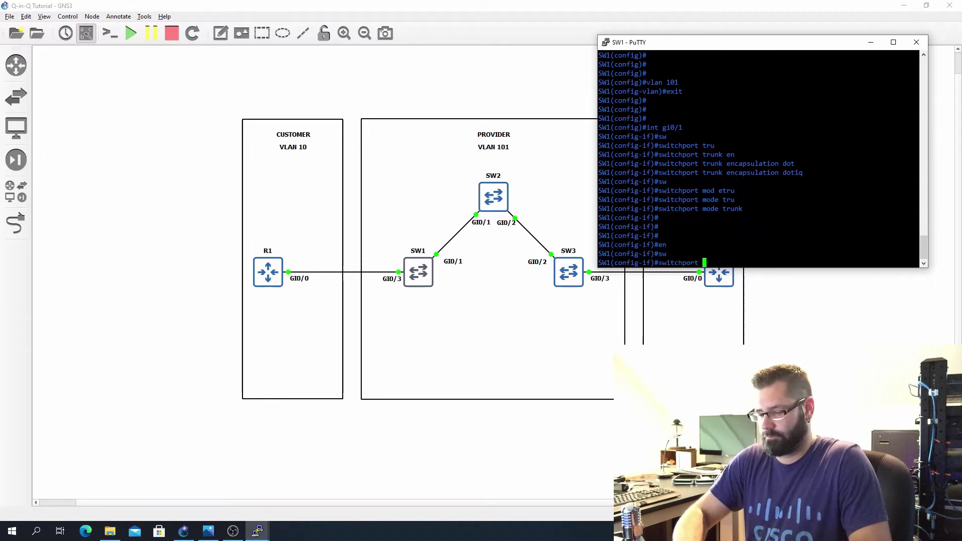
type("tru")
key("Tab")
type("all")
key("Tab")
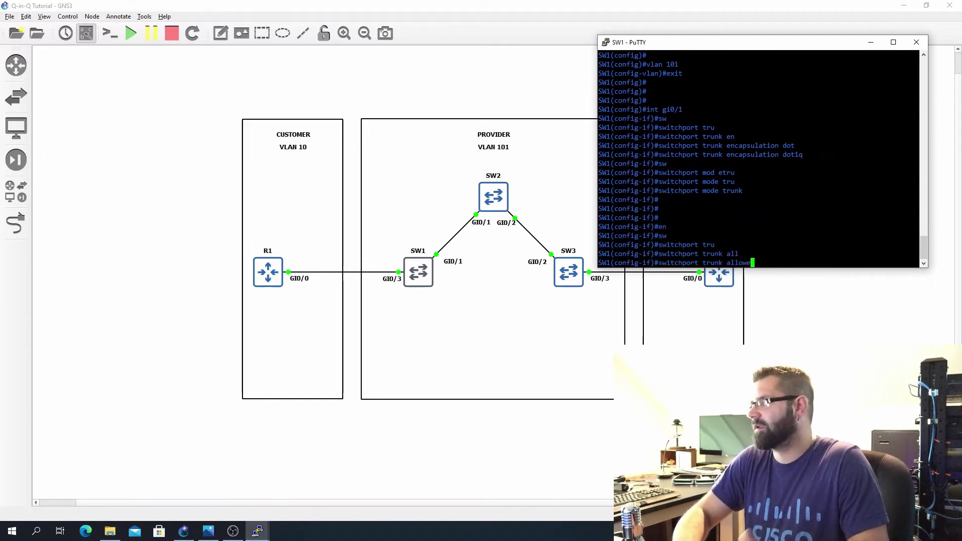
key("BackSpace")
key("BackSpace")
key("BackSpace")
key("BackSpace")
key("BackSpace")
key("BackSpace")
key("BackSpace")
key("BackSpace")
key("BackSpace")
key("BackSpace")
key("BackSpace")
key("BackSpace")
key("BackSpace")
key("BackSpace")
key("BackSpace")
key("BackSpace")
key("BackSpace")
key("BackSpace")
key("BackSpace")
key("BackSpace")
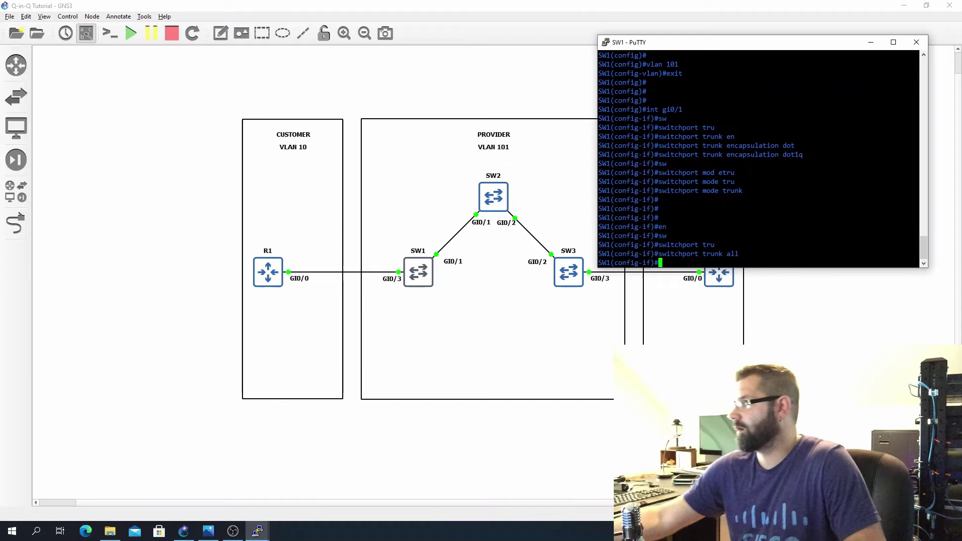
type("exit")
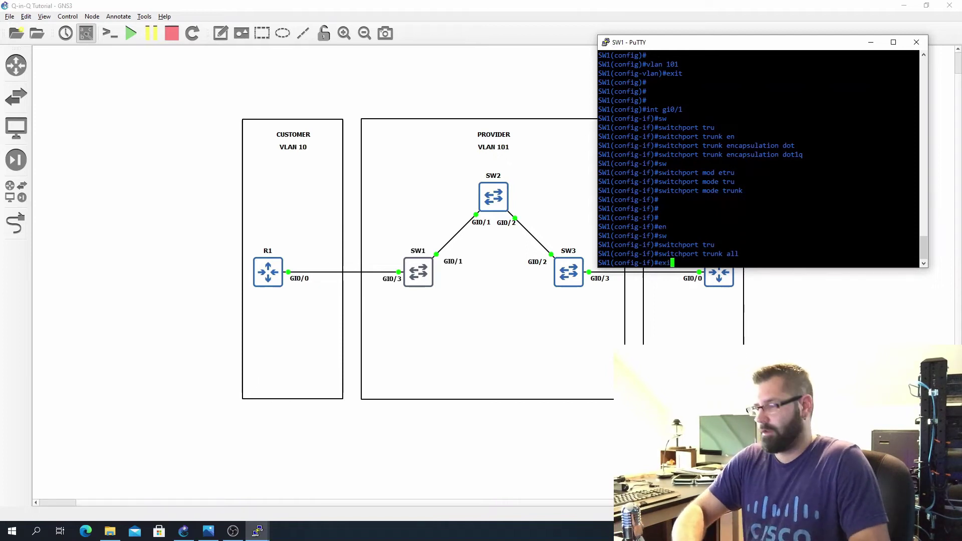
key("Return")
key("Return")
key("Return")
key("Return")
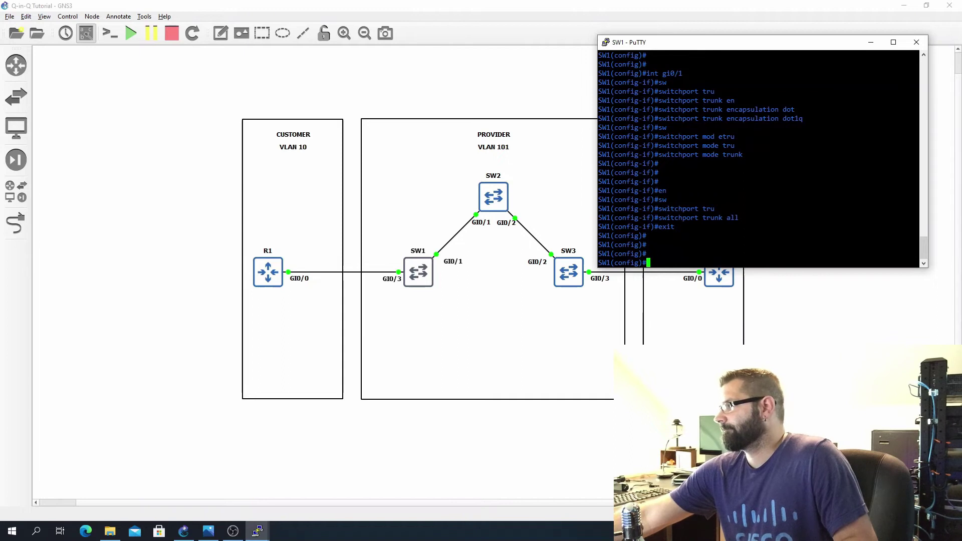
Open SW2's console, enter global configuration mode and create VLAN 101.
left_click(871, 42)
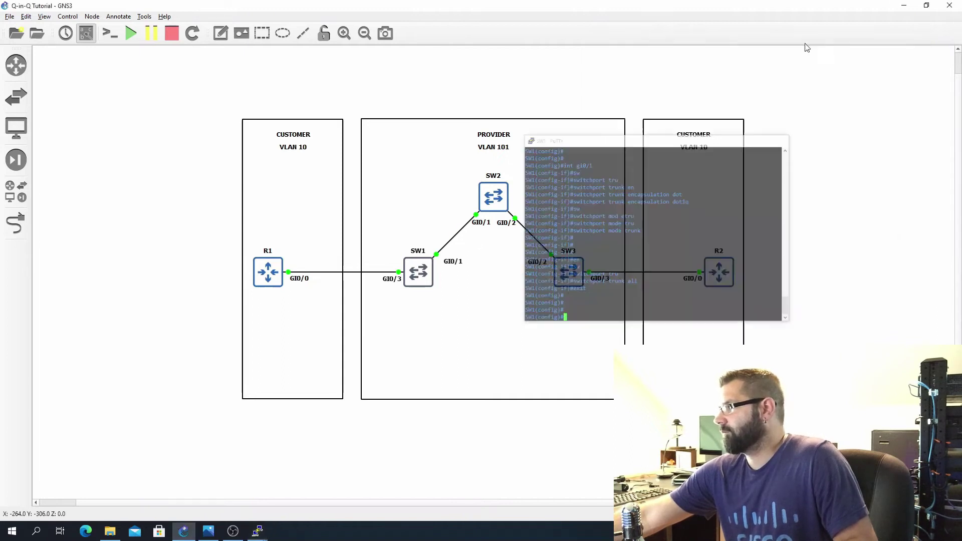
double_click(495, 201)
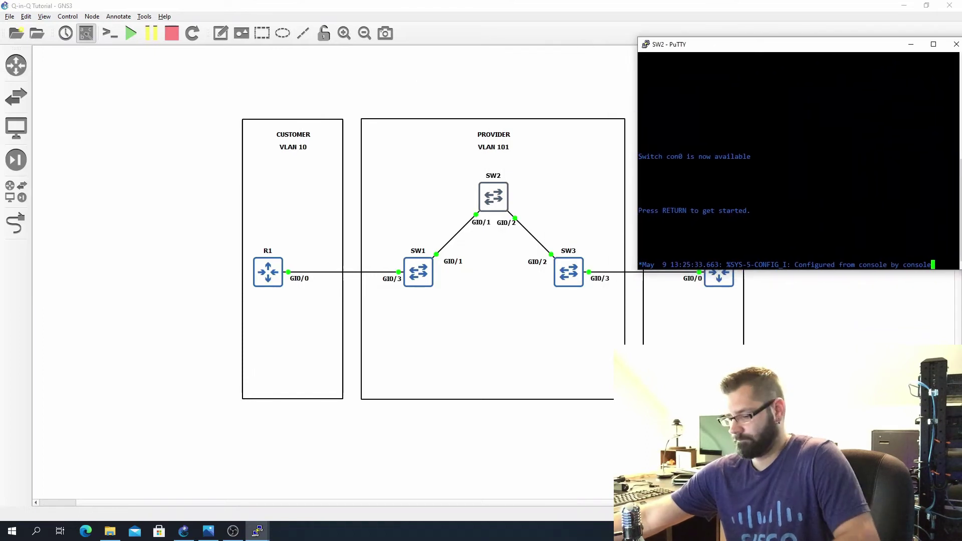
key("Return")
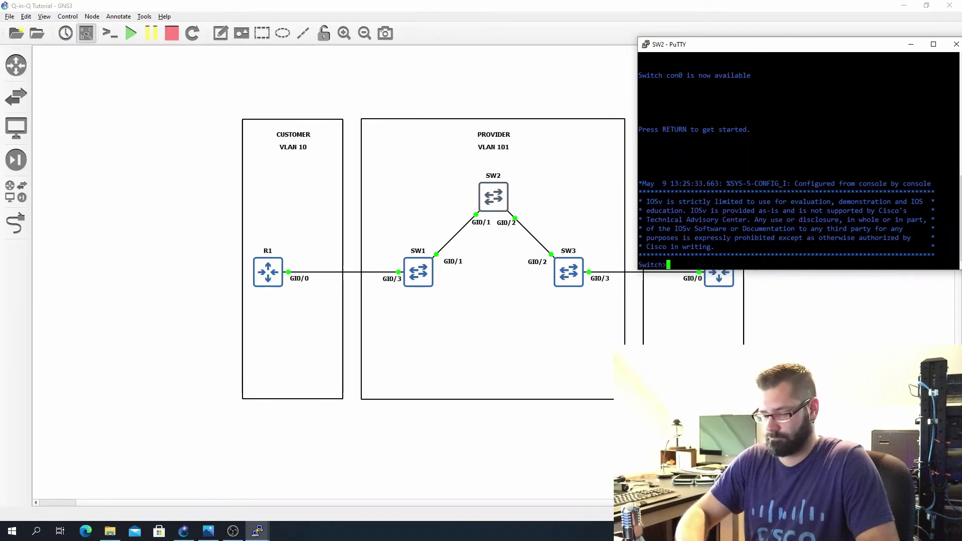
type("en")
key("Return")
type("conf t")
key("Return")
key("Return")
key("Return")
key("Return")
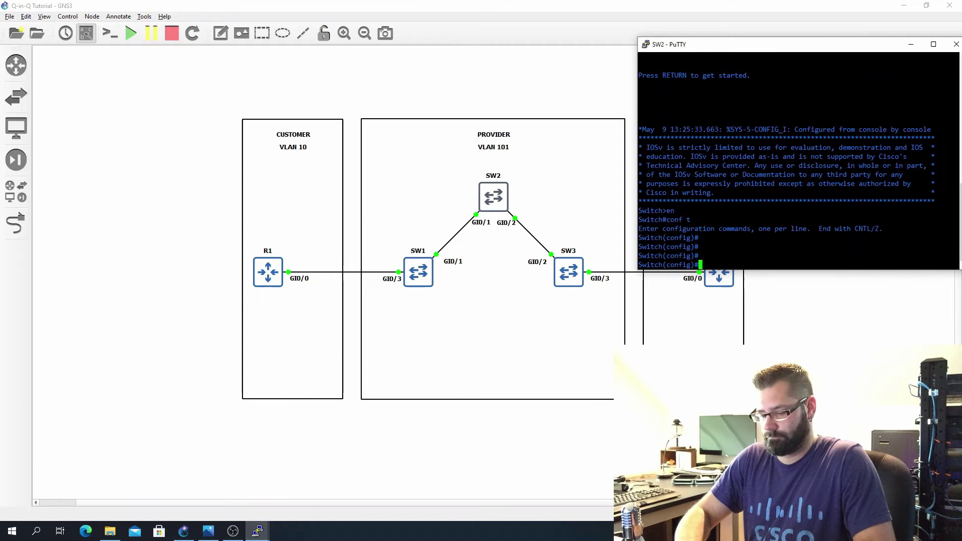
type("vlan 101")
key("Return")
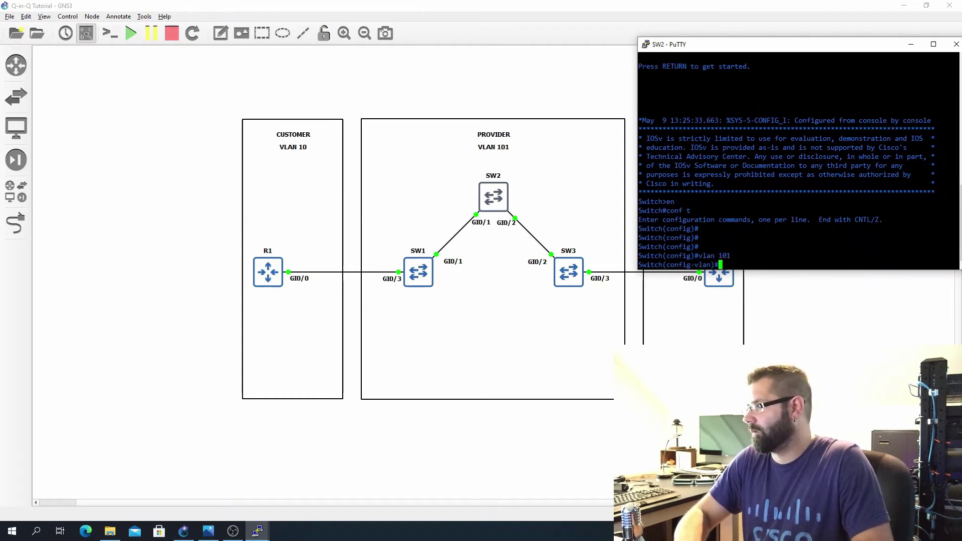
type("exit")
key("Return")
key("Return")
key("Return")
key("Return")
key("Return")
key("Return")
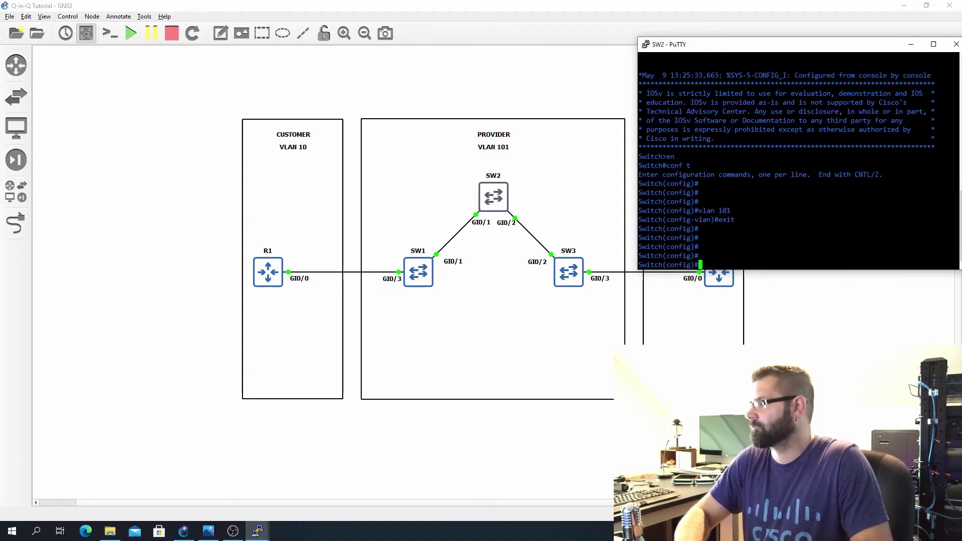
Set dot1q trunk encapsulation on SW2's interface range gi0/1 - 2.
type("int r")
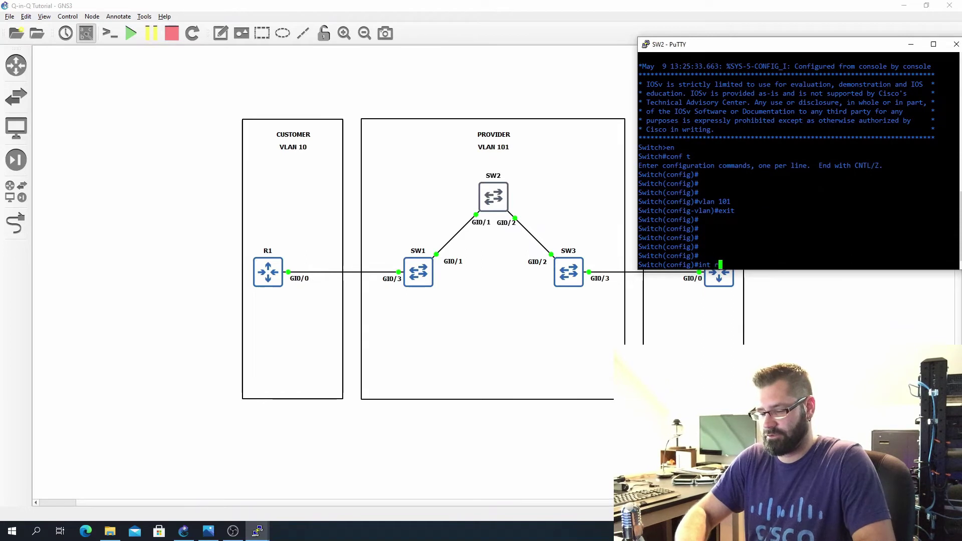
type("ange gi")
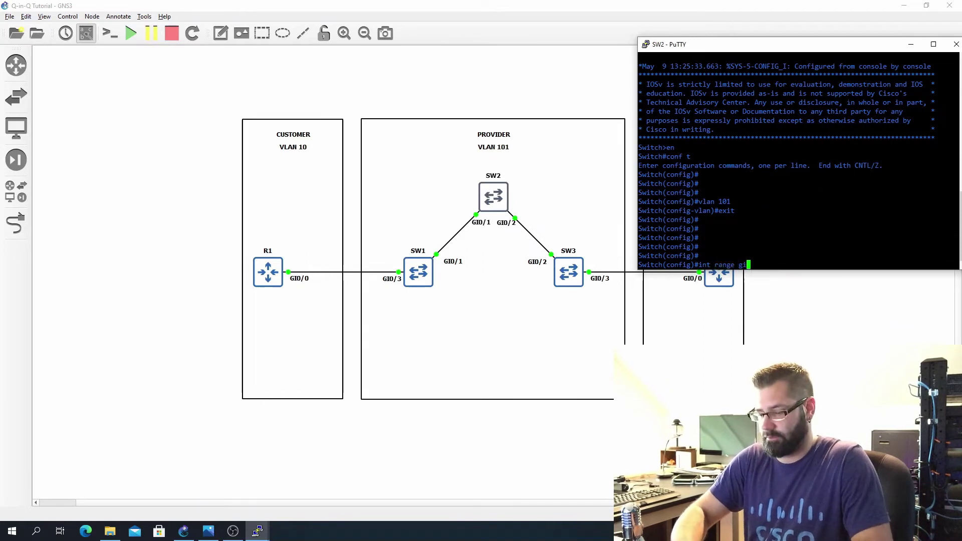
type("0/1 - 2")
key("Return")
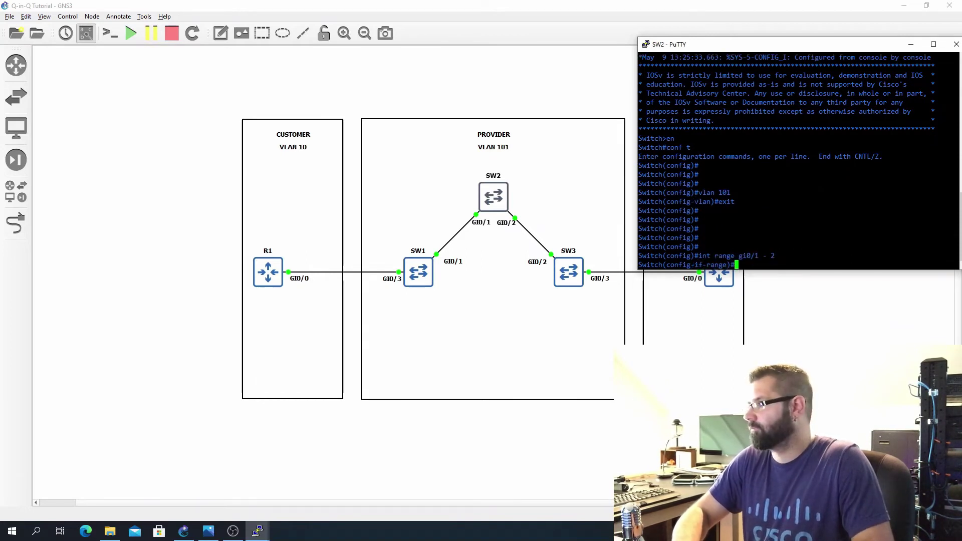
type("sw")
key("Tab")
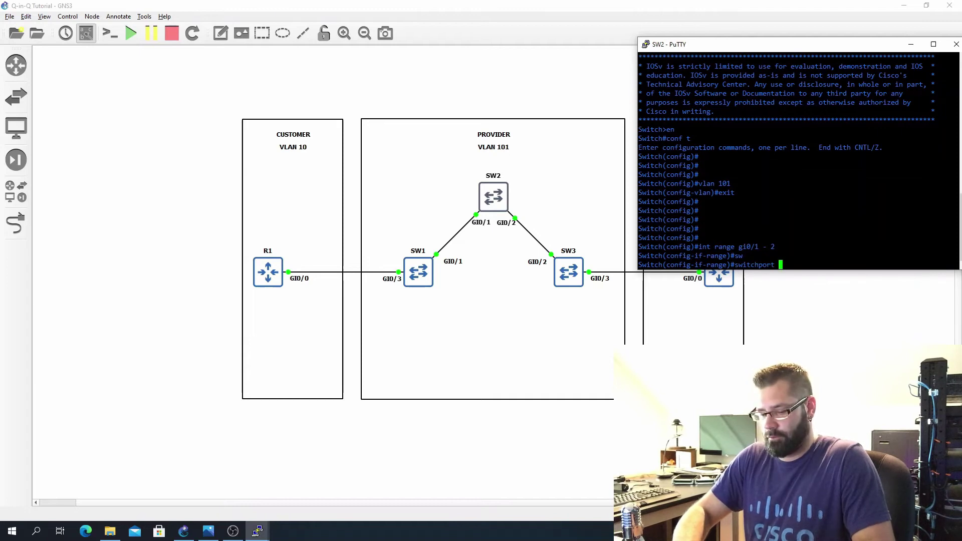
type("tru")
key("Tab")
type("en")
key("Tab")
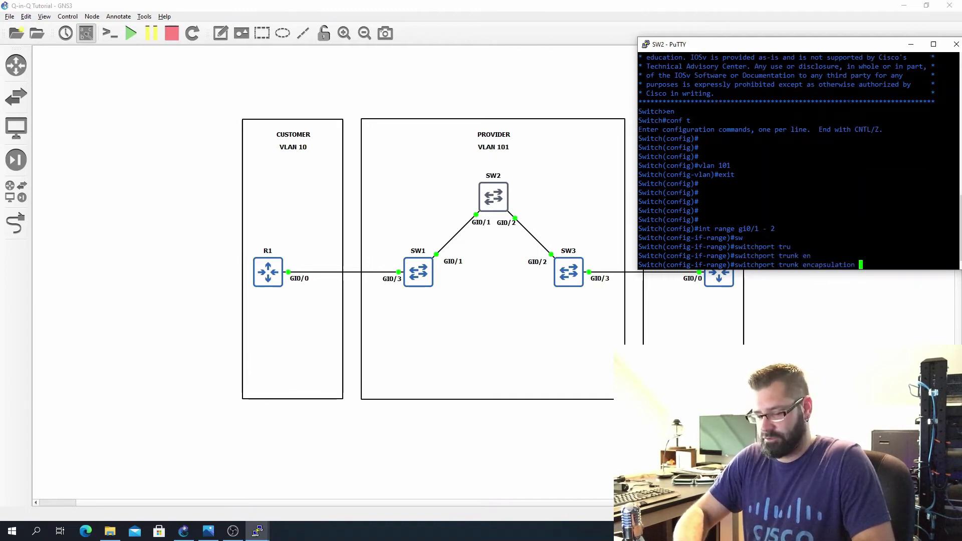
type("dot")
key("Tab")
key("Return")
Put SW2's gi0/1 and gi0/2 into switchport trunk mode.
type("sw")
key("Tab")
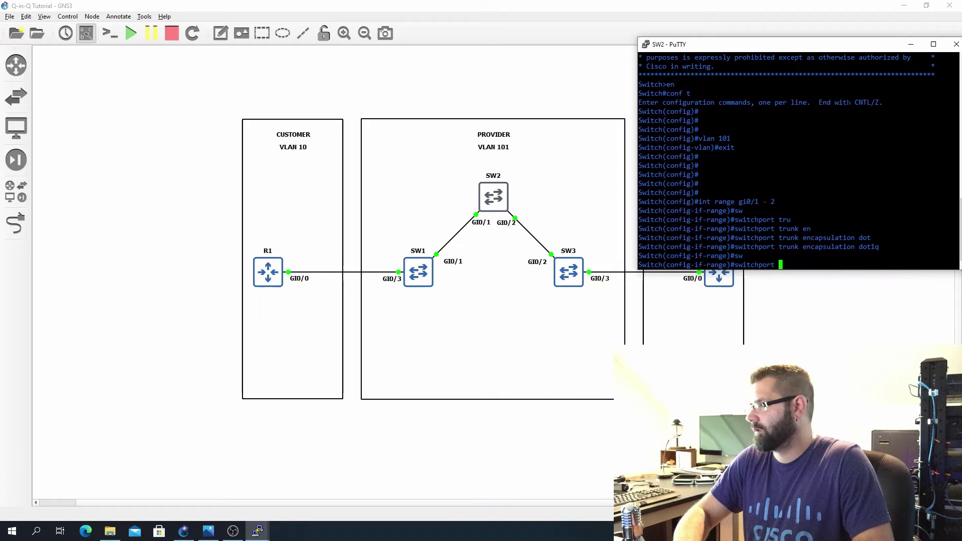
type("mode tru")
key("Tab")
key("Return")
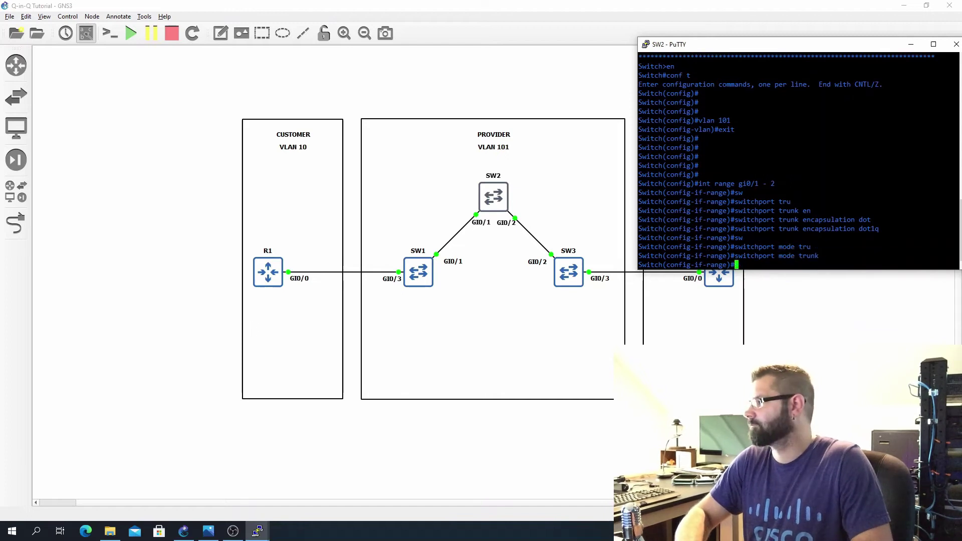
Bring back SW1's console and set interface gi0/1 to MTU 1504.
left_click(246, 539)
left_click(120, 482)
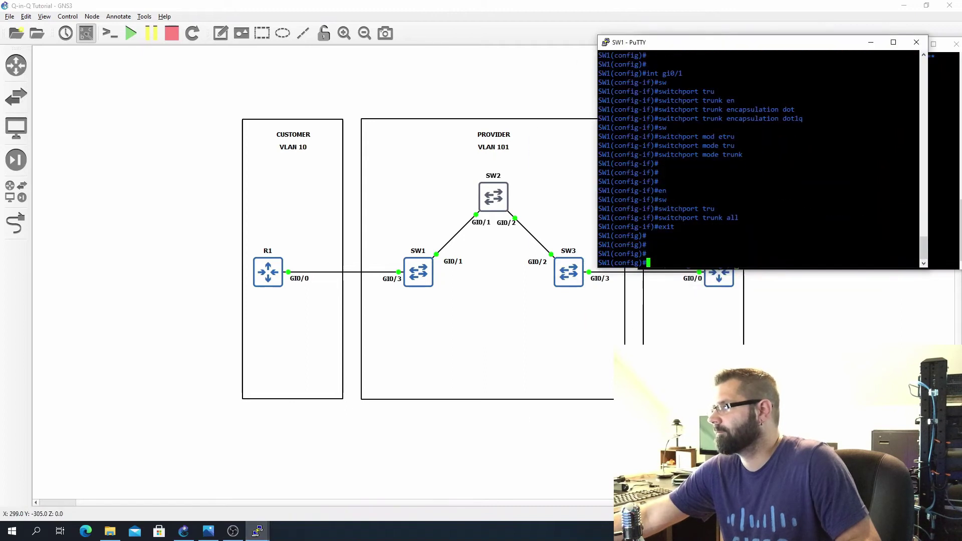
left_click_drag(776, 51, 815, 46)
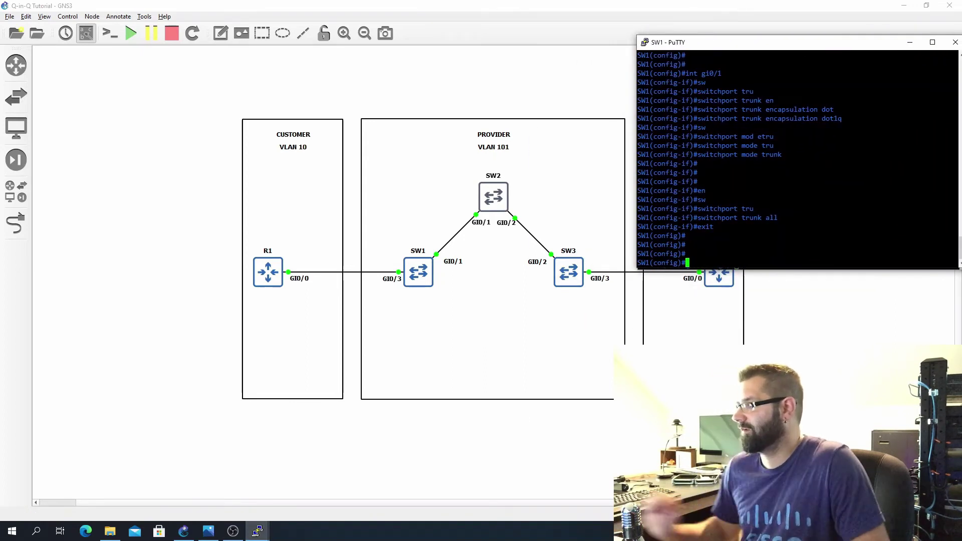
type("int gi0")
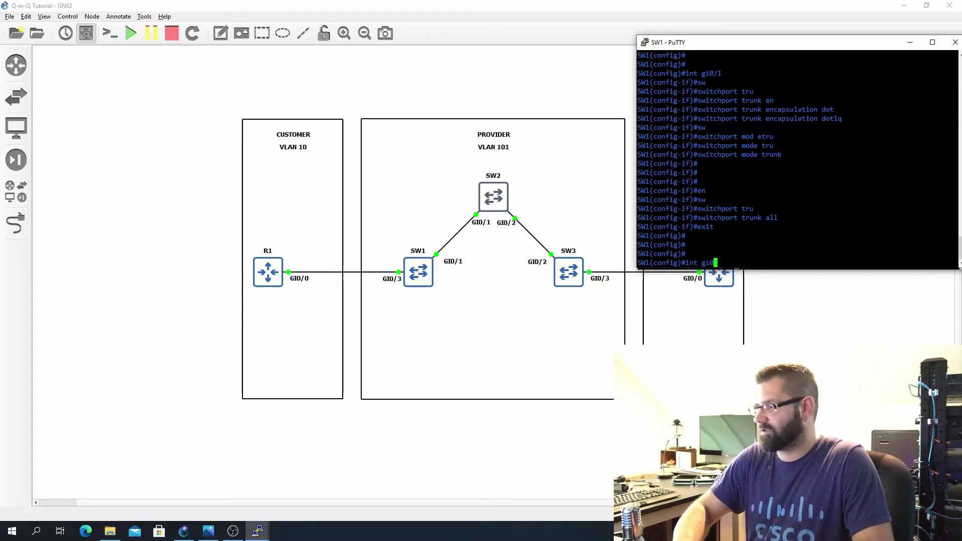
type("/1")
key("Return")
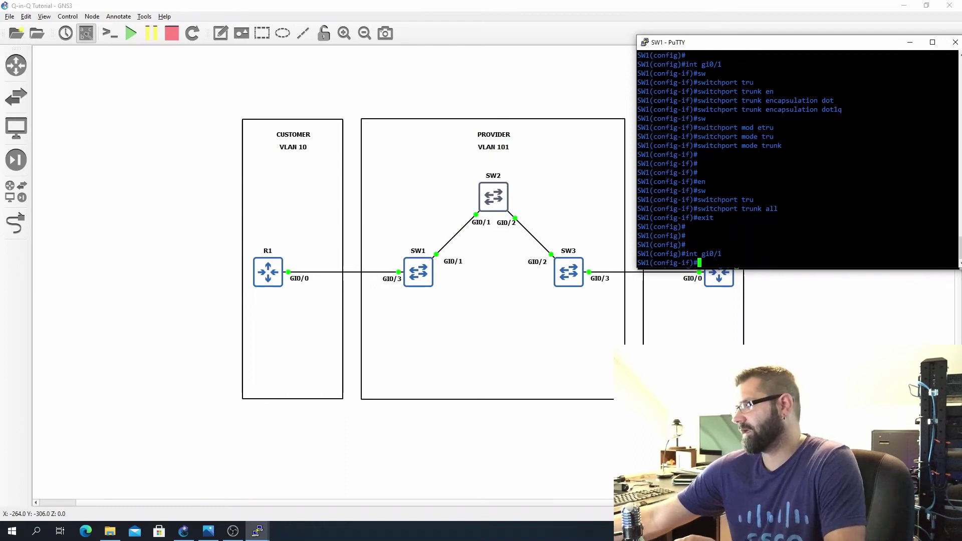
type("mtu 1")
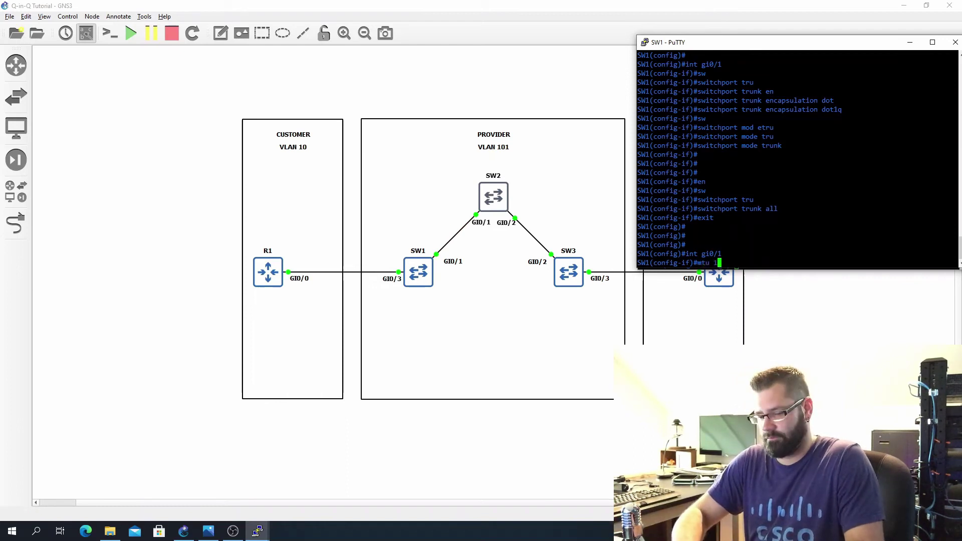
type("504")
key("Return")
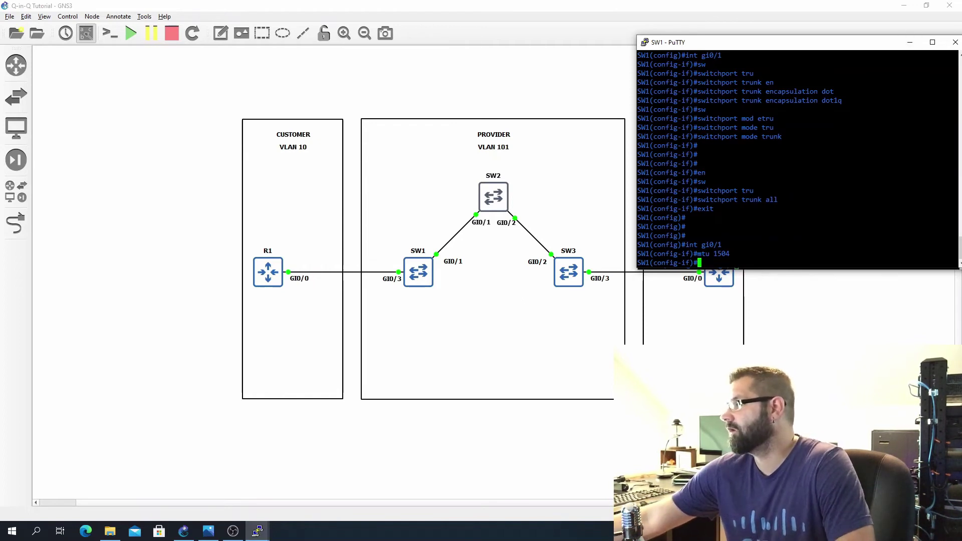
Apply mtu 1504 to SW2's gi0/1–2 trunks and minimize the SW2 console.
left_click(910, 42)
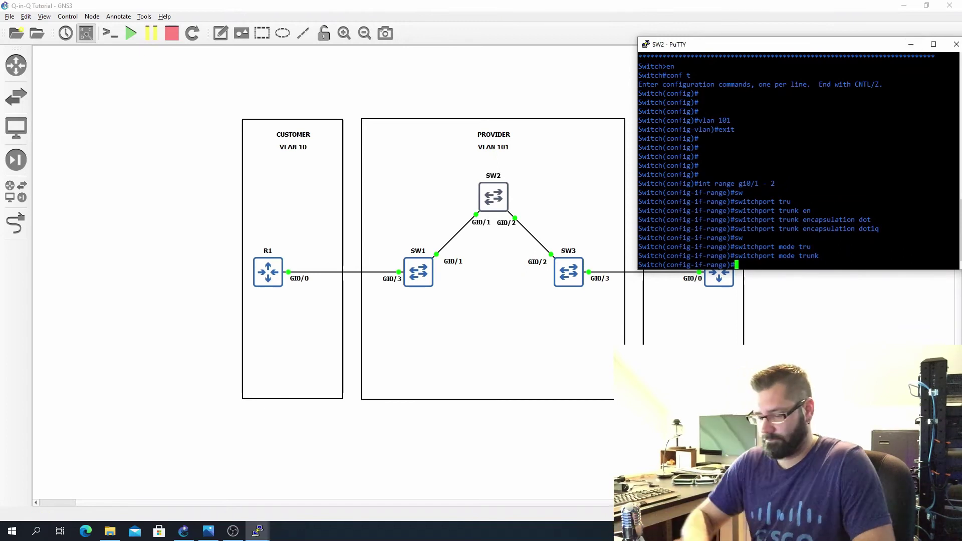
type("mtu ")
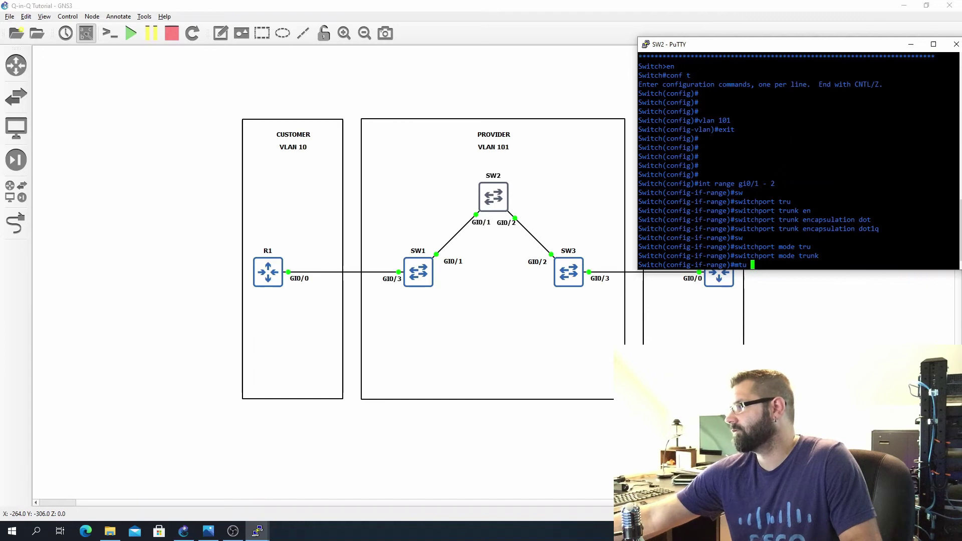
type("1504")
key("Return")
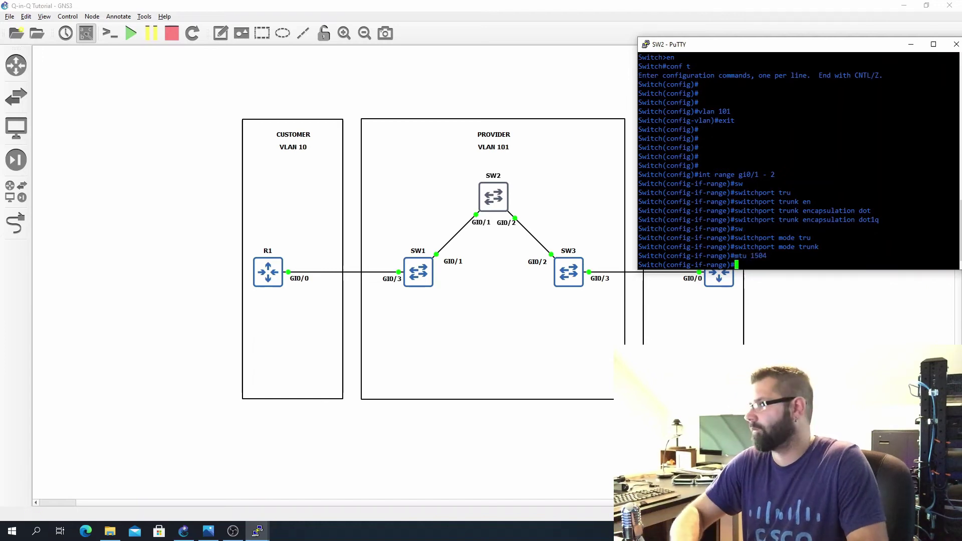
left_click(912, 49)
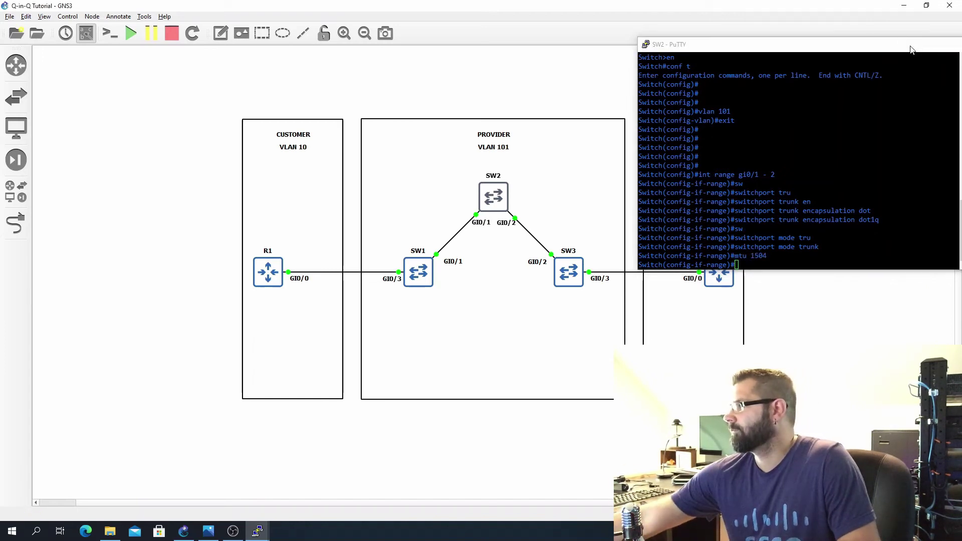
Open SW3's console, enter global configuration mode and create VLAN 101.
double_click(577, 279)
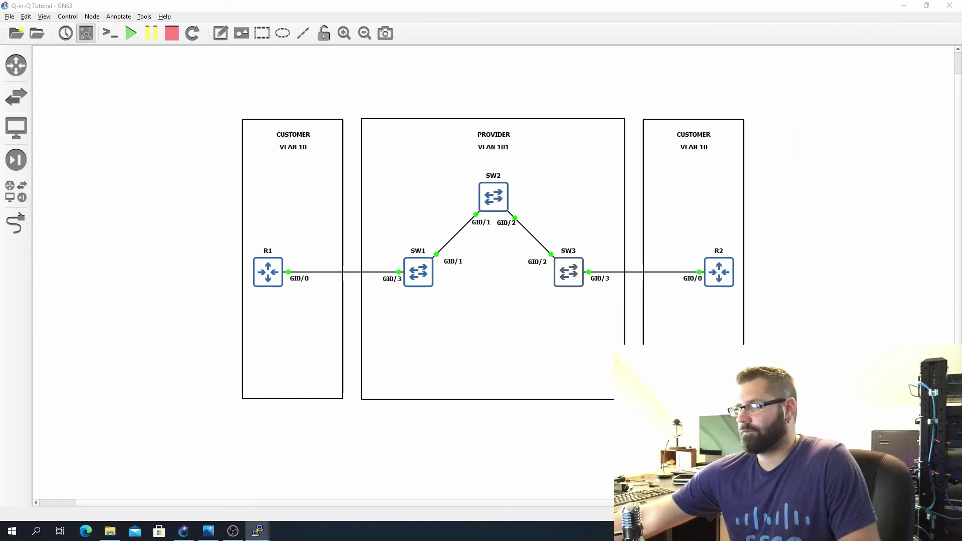
left_click_drag(623, 32, 835, 34)
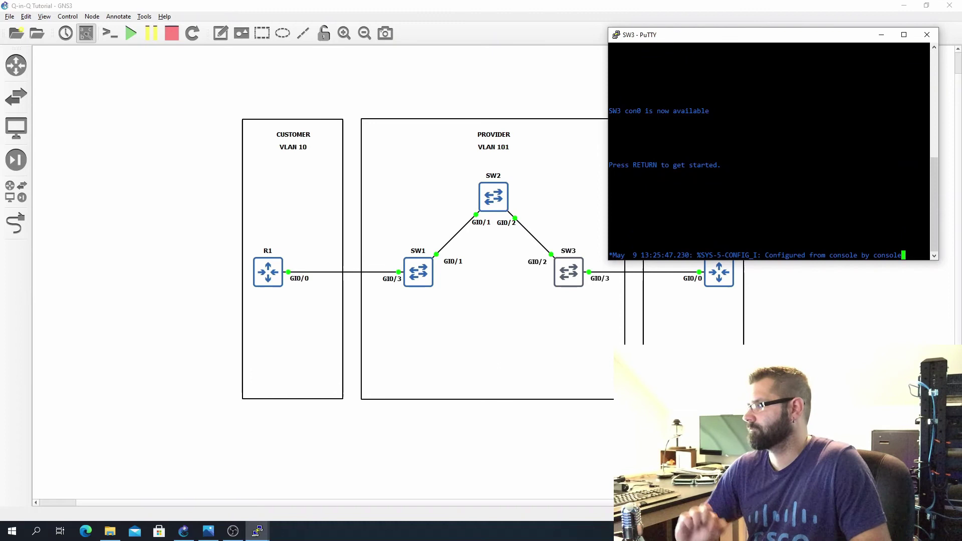
key("Return")
type("en")
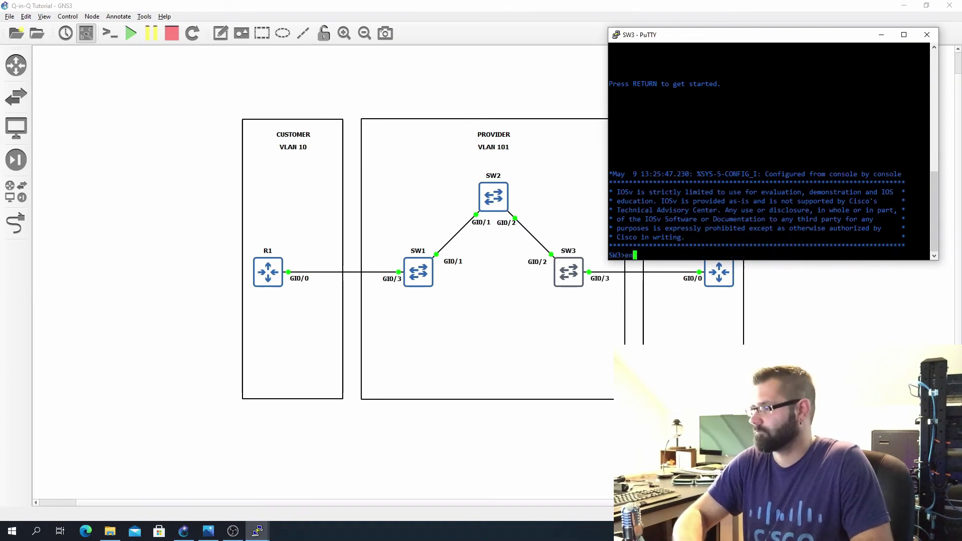
key("Return")
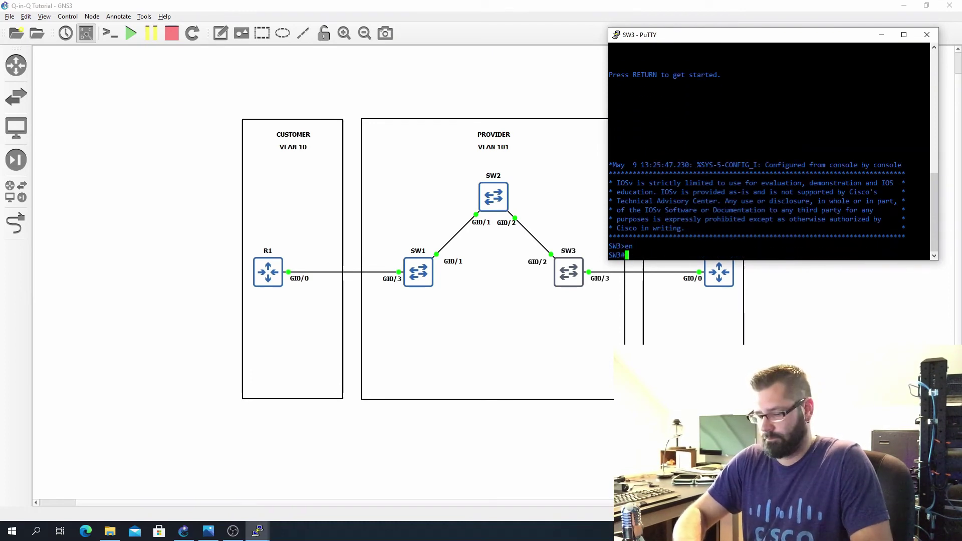
type("conf t")
key("Return")
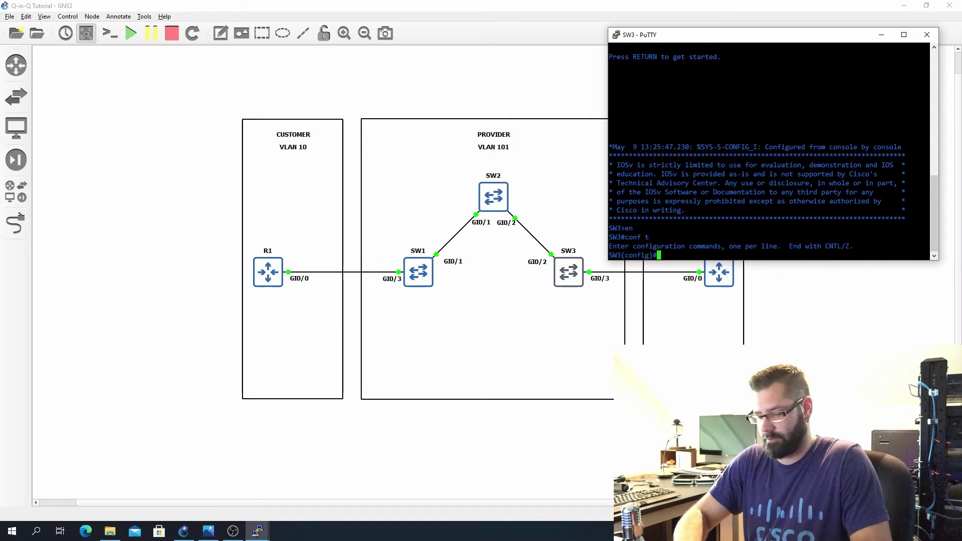
type("vlan 101")
key("Return")
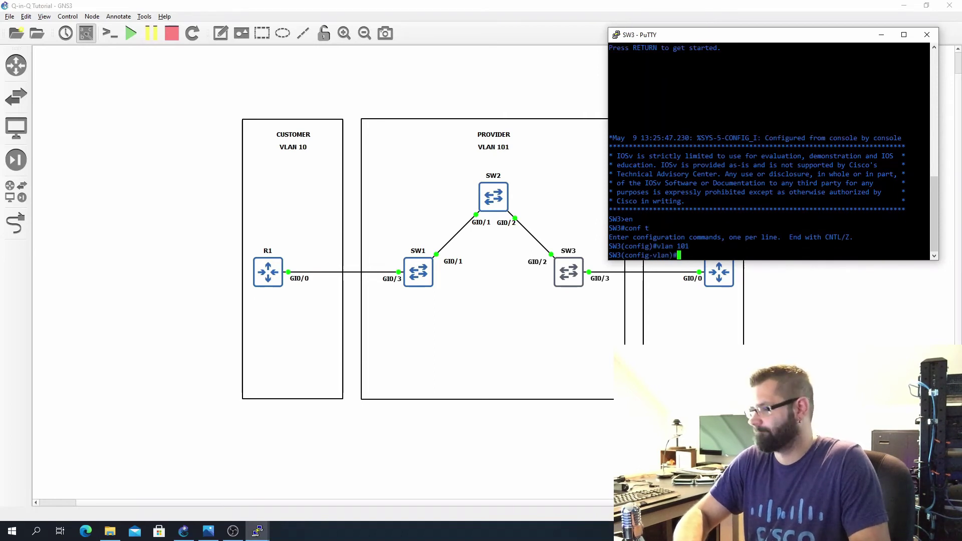
type("exit")
key("Return")
key("Return")
key("Return")
key("Return")
key("Return")
Set trunk encapsulation dot1q on SW3's interface Gi0/2.
type("ig)#i")
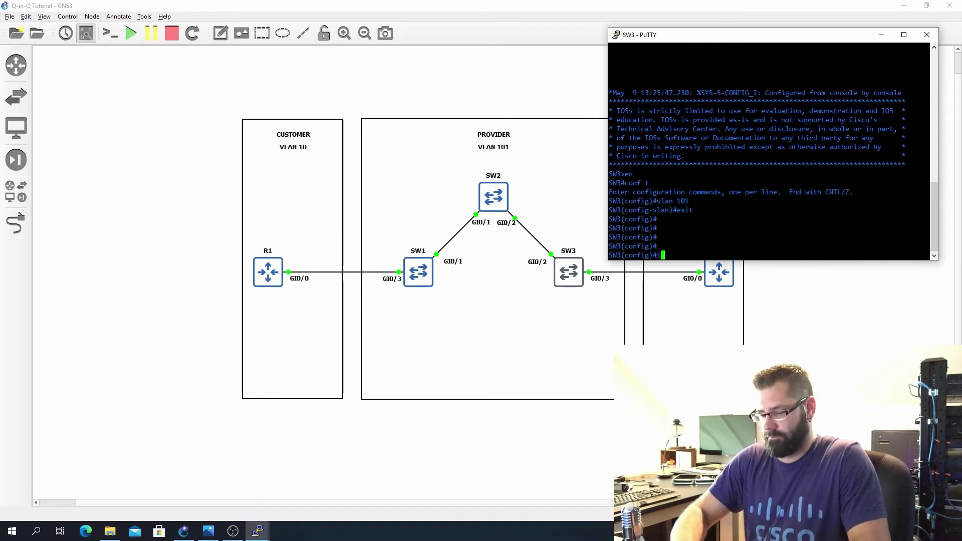
type("nt gi0/2")
key("Return")
type("sw")
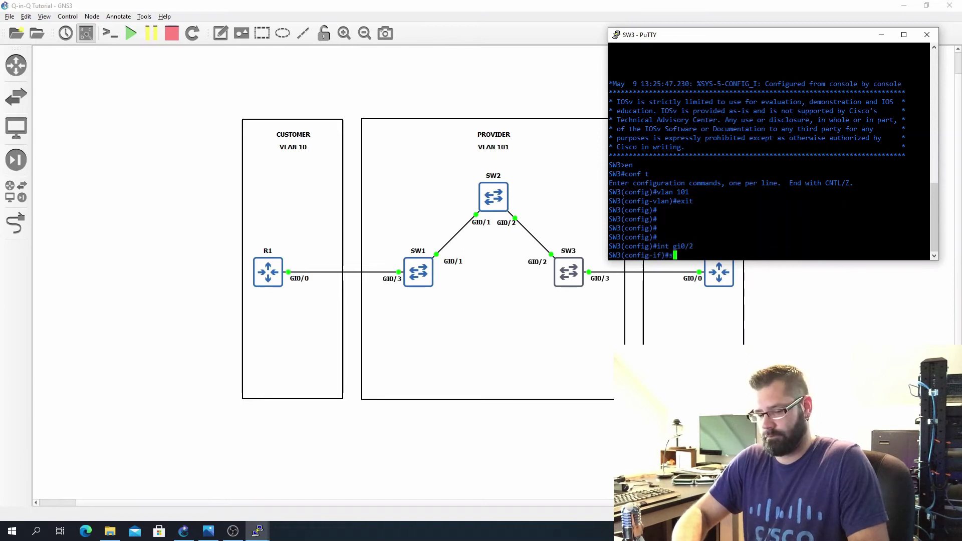
key("Tab")
type("tru")
key("Tab")
type("en")
key("Tab")
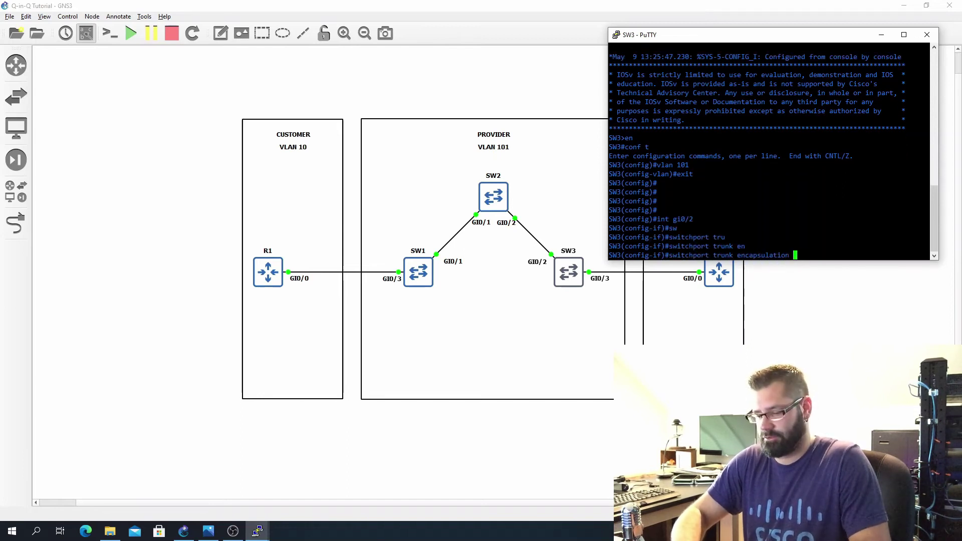
type("dot")
key("Tab")
key("Return")
Put Gi0/2 into trunk mode with MTU 1504.
type("sw")
key("Tab")
type("mo")
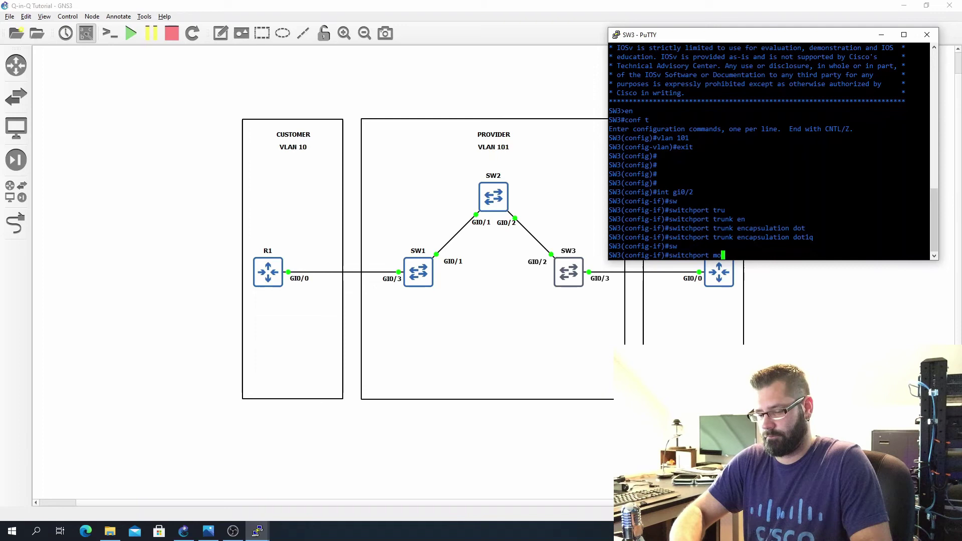
key("Tab")
type("tru")
key("Tab")
key("Return")
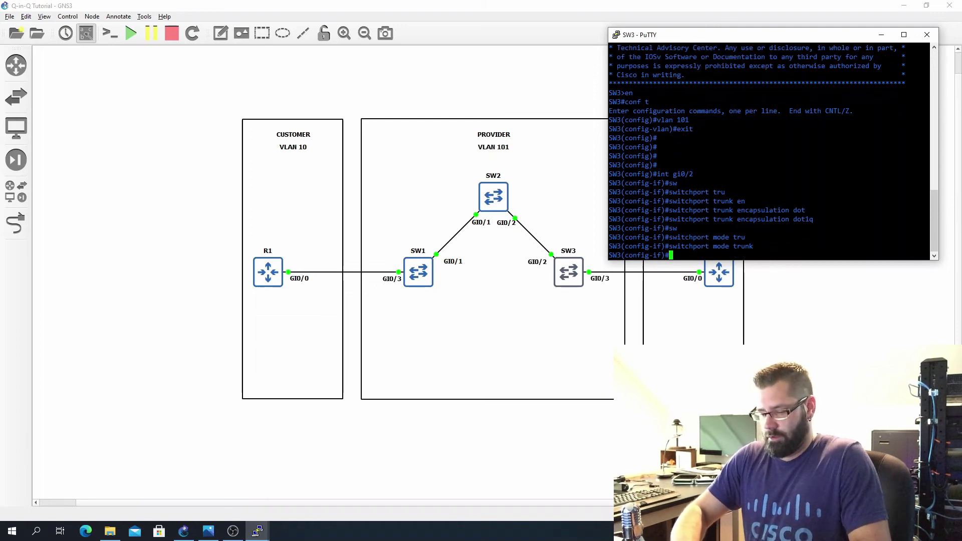
type("mtu 1504")
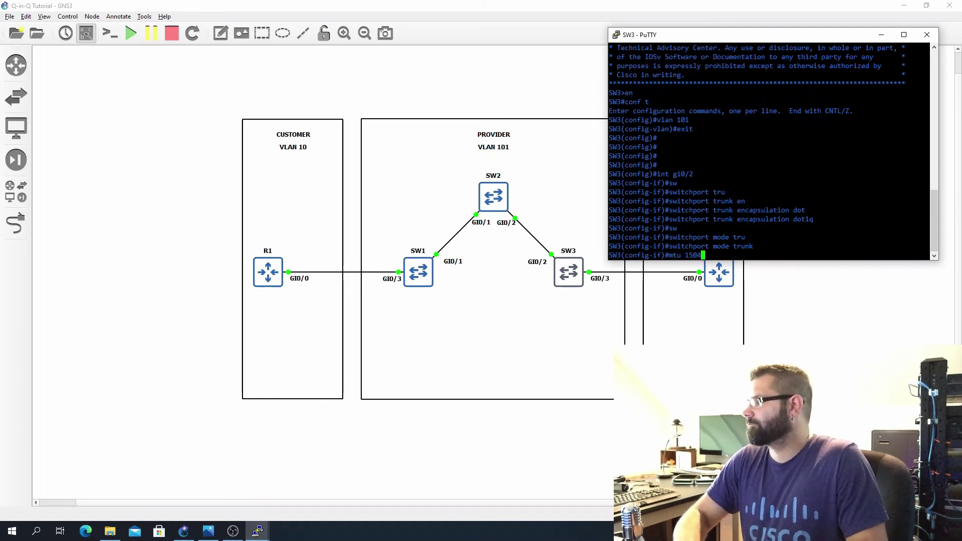
key("Return")
type("exit")
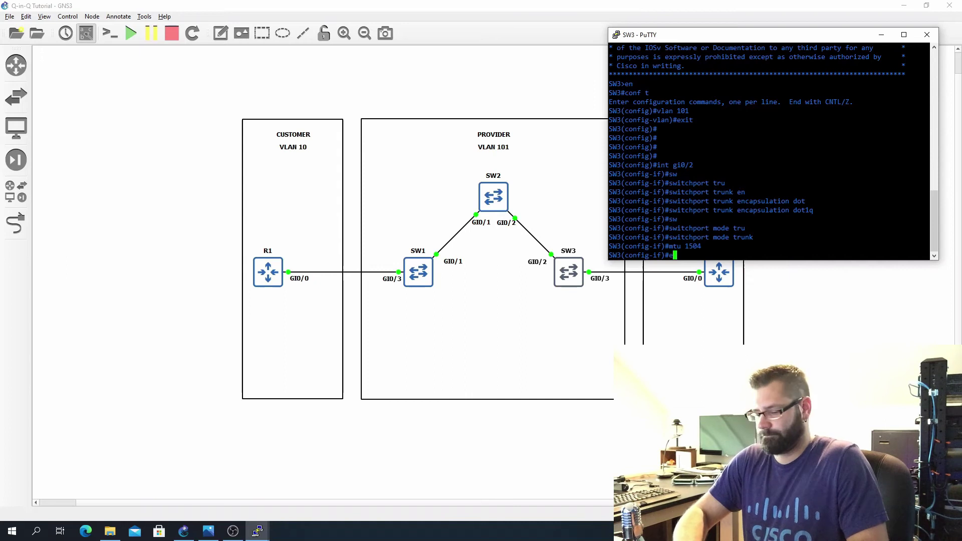
key("Return")
Make SW3's interface Gi0/3 a dot1q-tunnel port.
key("Return")
key("Return")
key("Return")
type("int gi0/2")
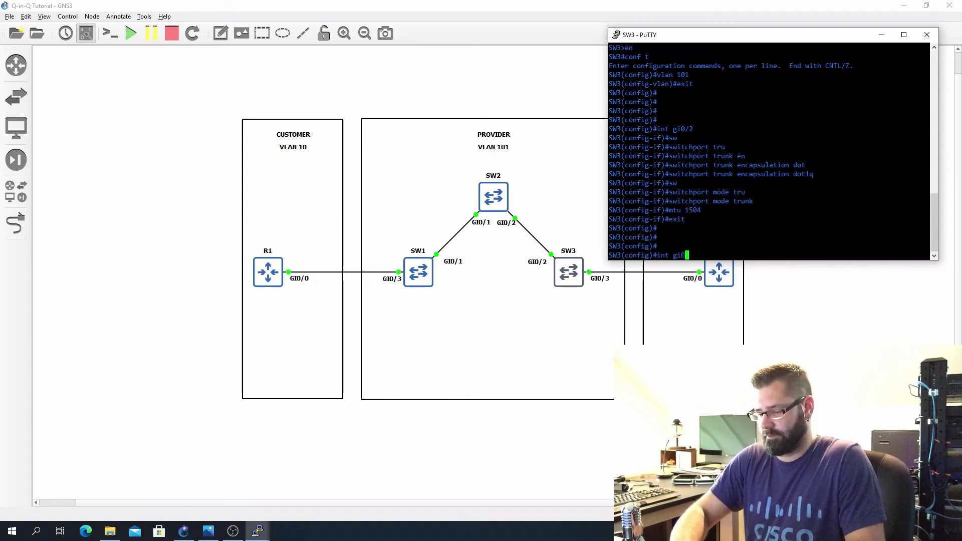
key("Return")
key("Up")
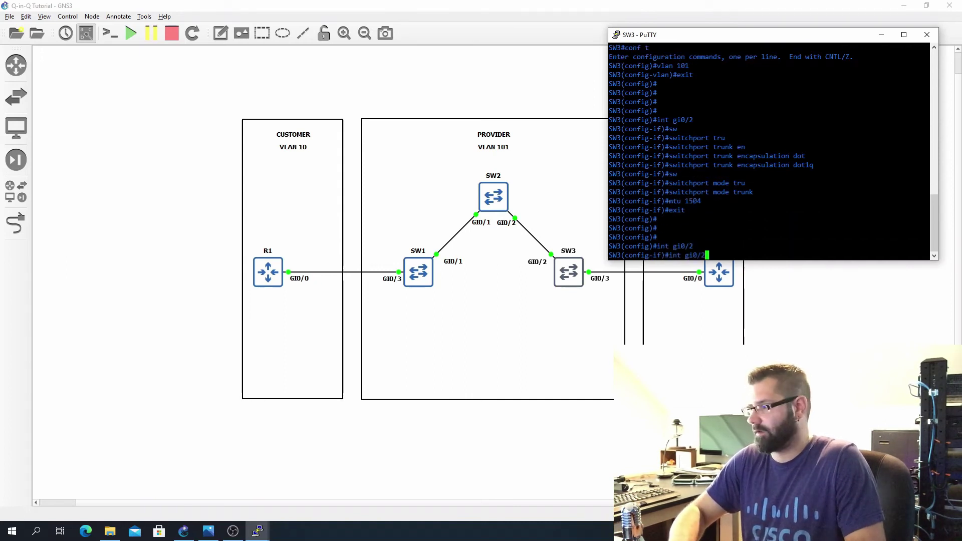
key("BackSpace")
type("3")
key("Return")
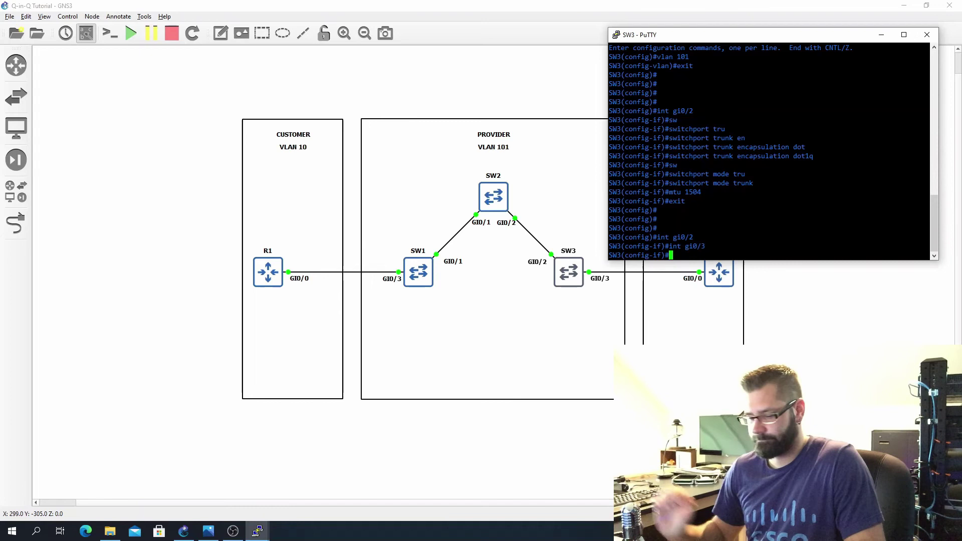
type("sw")
key("Tab")
type("mode dot")
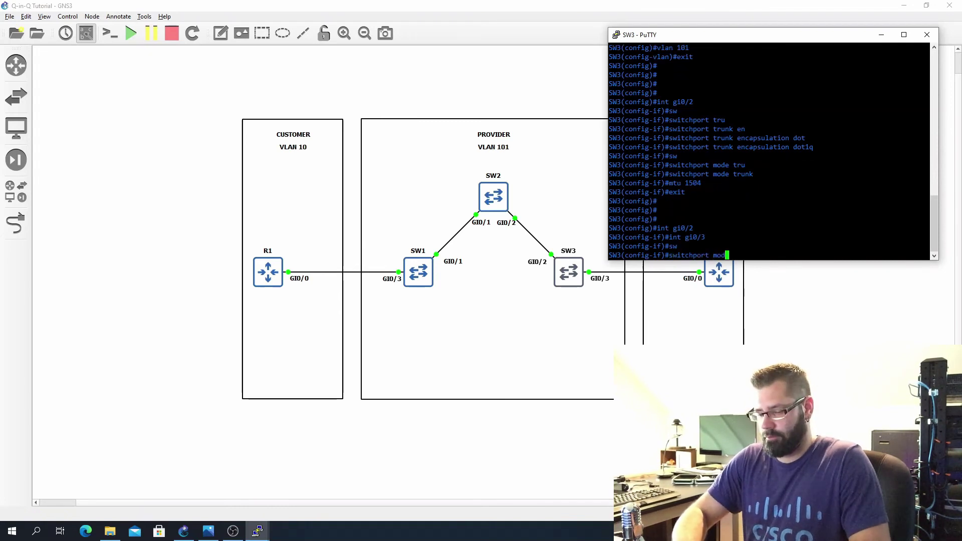
key("Tab")
key("Return")
Assign Gi0/3 to access VLAN 101 and leave interface configuration.
type("sw")
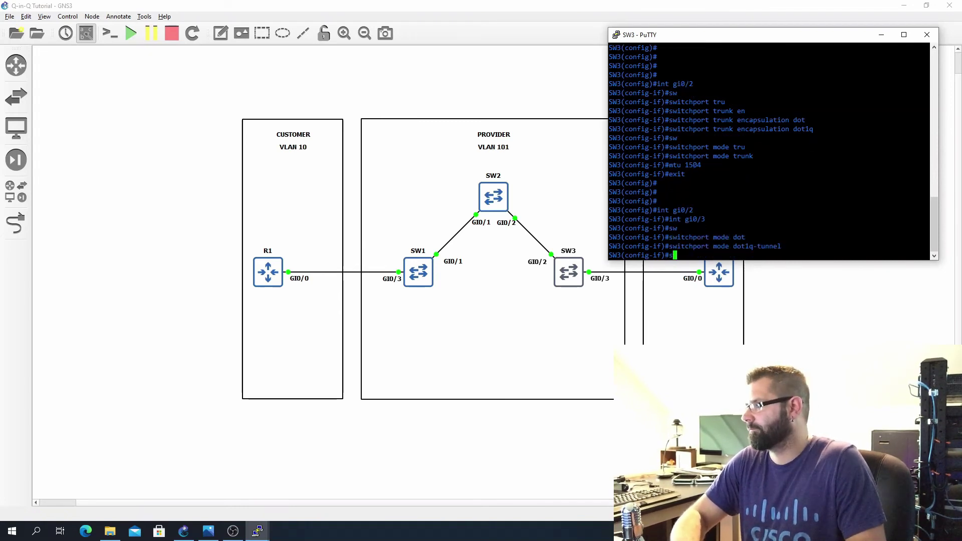
key("Tab")
type("acc")
key("Tab")
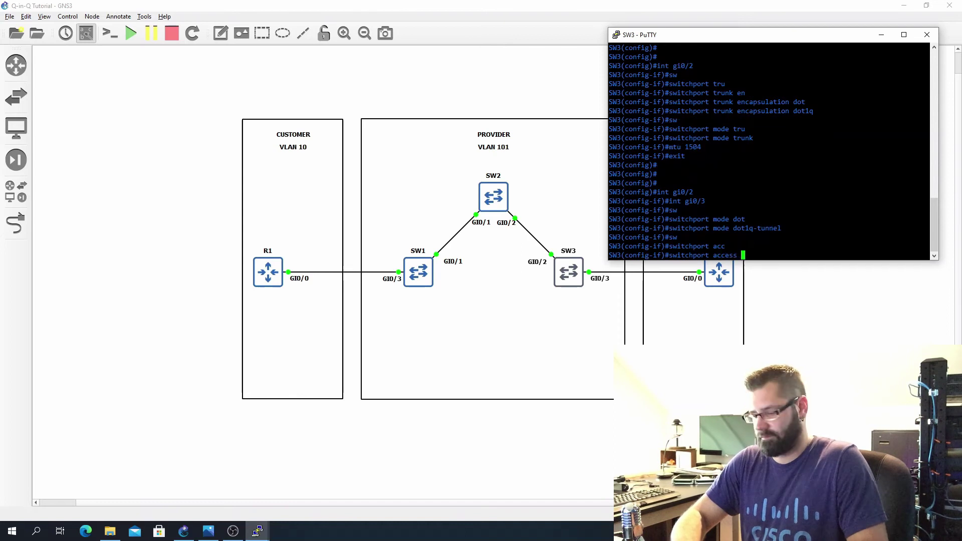
type("vlan 101")
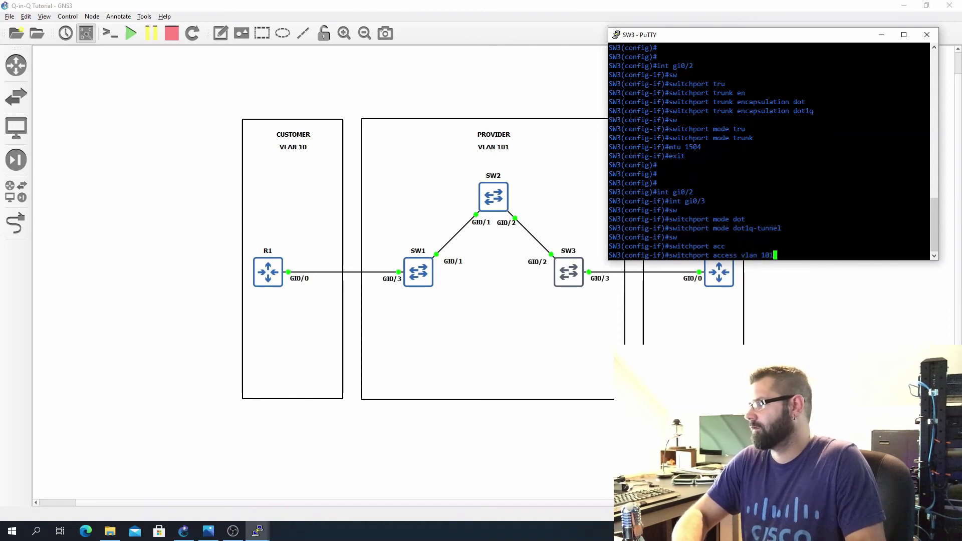
key("Return")
type("exit")
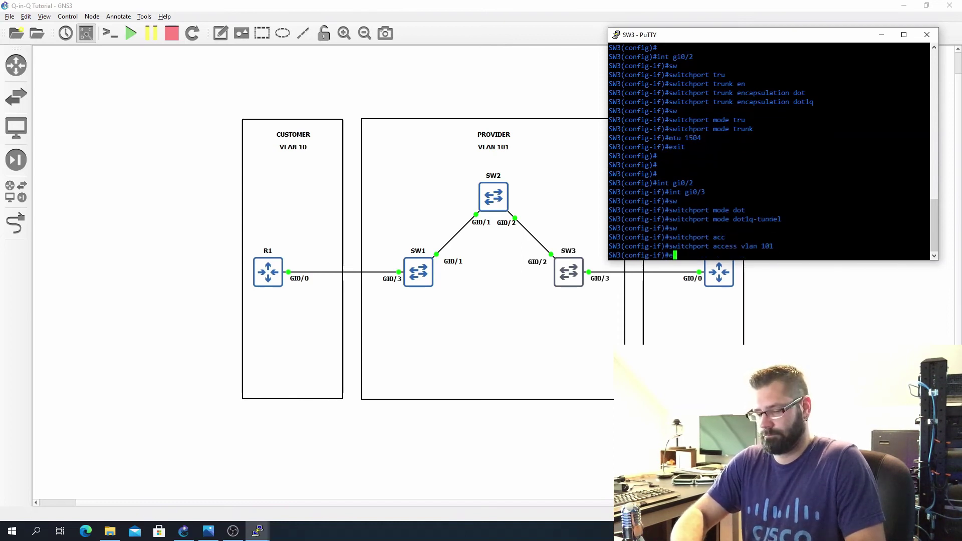
key("Return")
key("Return")
key("Return")
key("Return")
key("Return")
key("Return")
Run 'do sh dot1q-tunnel' on SW3 and highlight the Gi0/3 line in the output.
type("d")
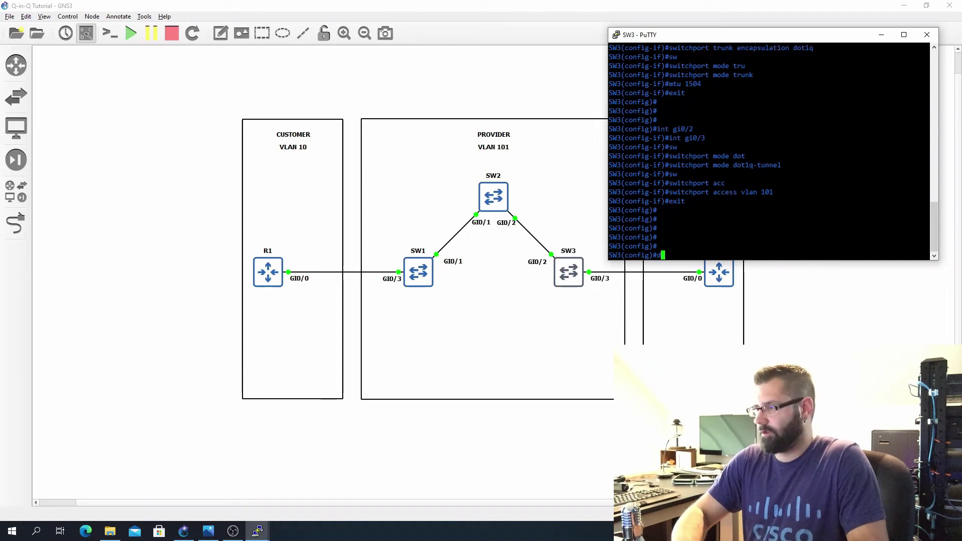
type("o sh dot")
key("Tab")
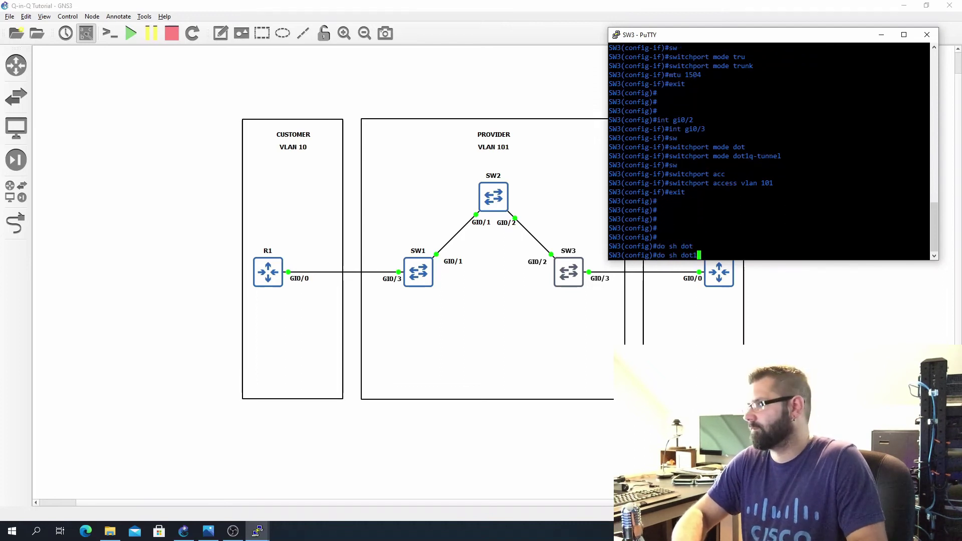
type("1q")
key("Tab")
key("Return")
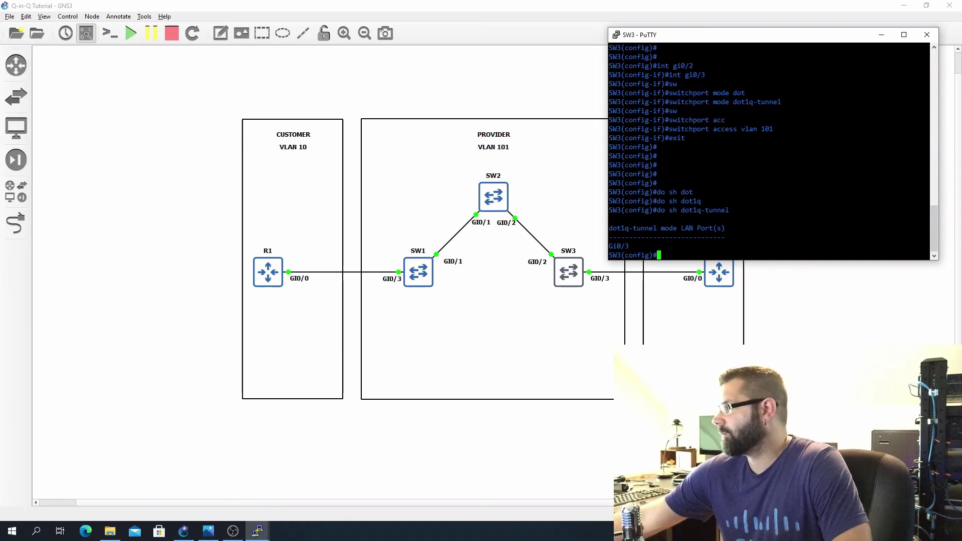
triple_click(635, 246)
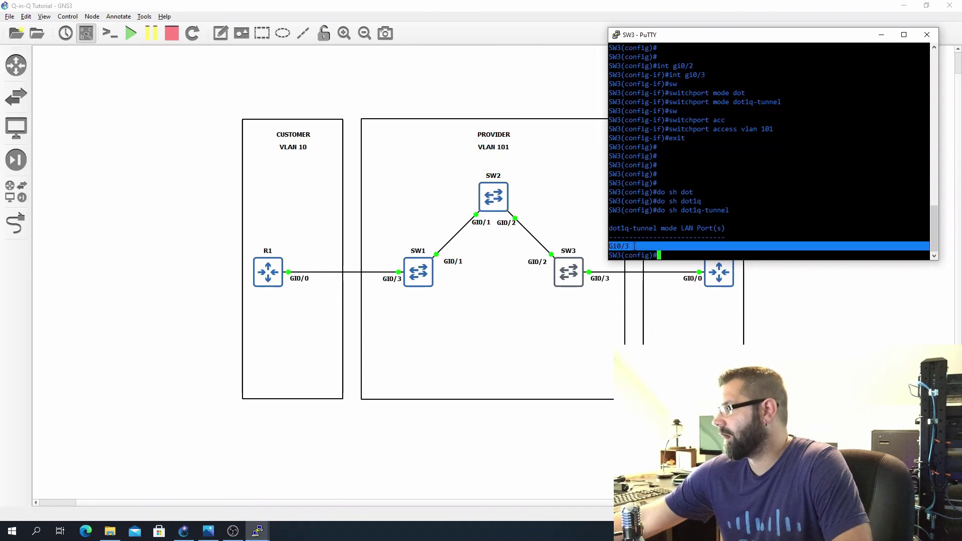
On SW1's console, run 'do sh dot1q-tunnel' to confirm Gi0/3 is the tunnel port.
left_click(258, 531)
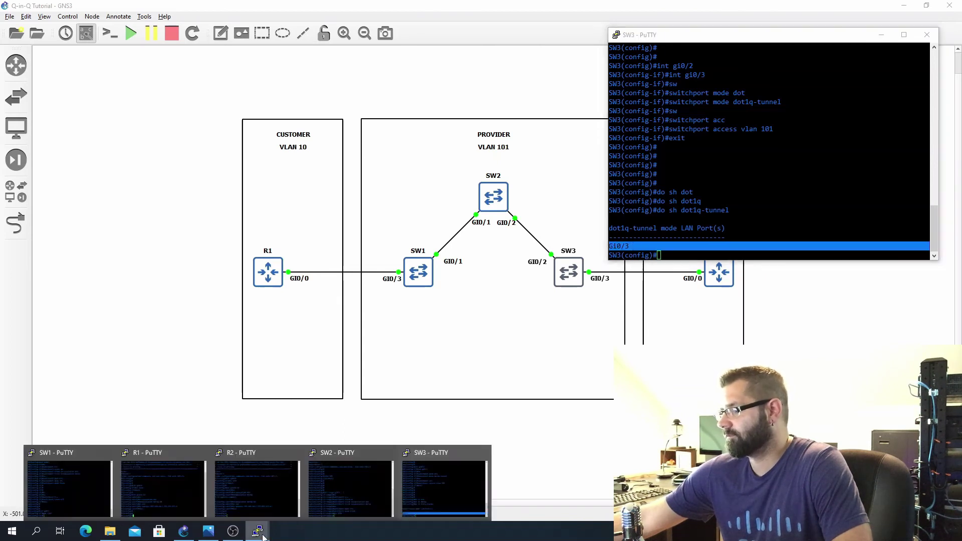
left_click(56, 500)
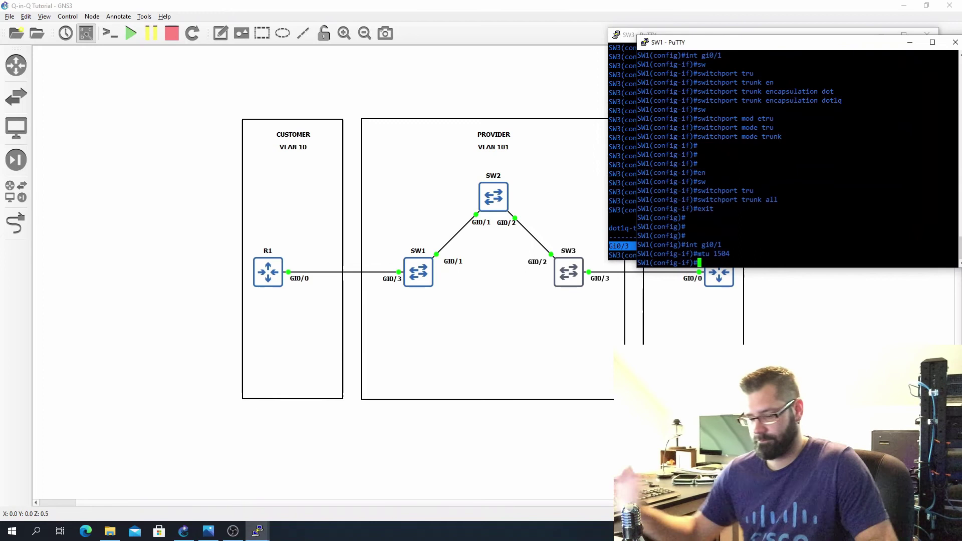
type("it")
key("Return")
key("Return")
key("Return")
type("do sh ")
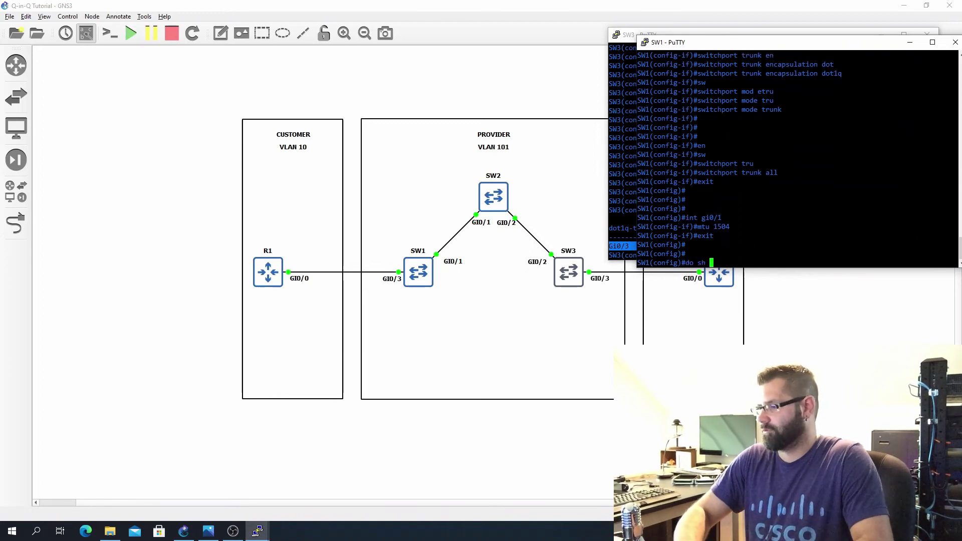
type("dot")
key("Tab")
type("1q")
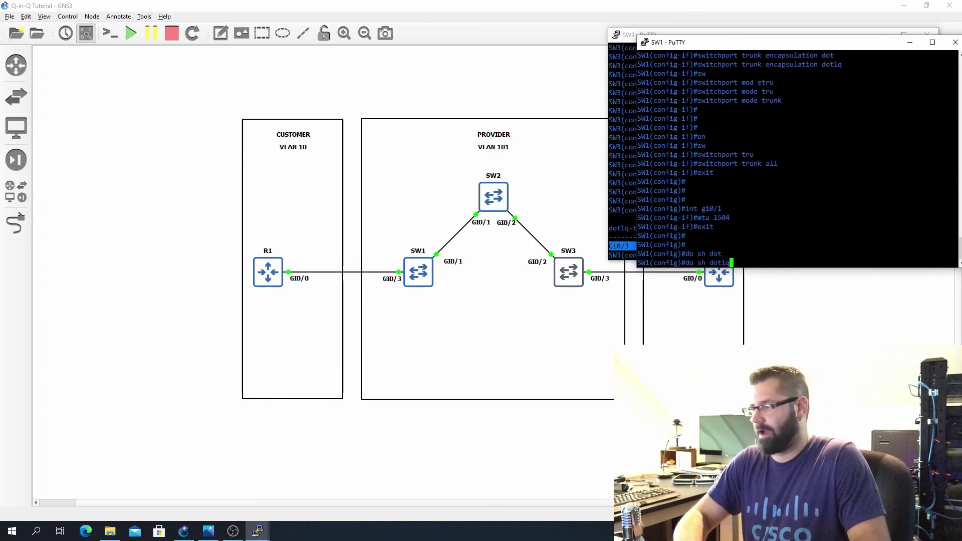
key("Tab")
key("Tab")
key("Return")
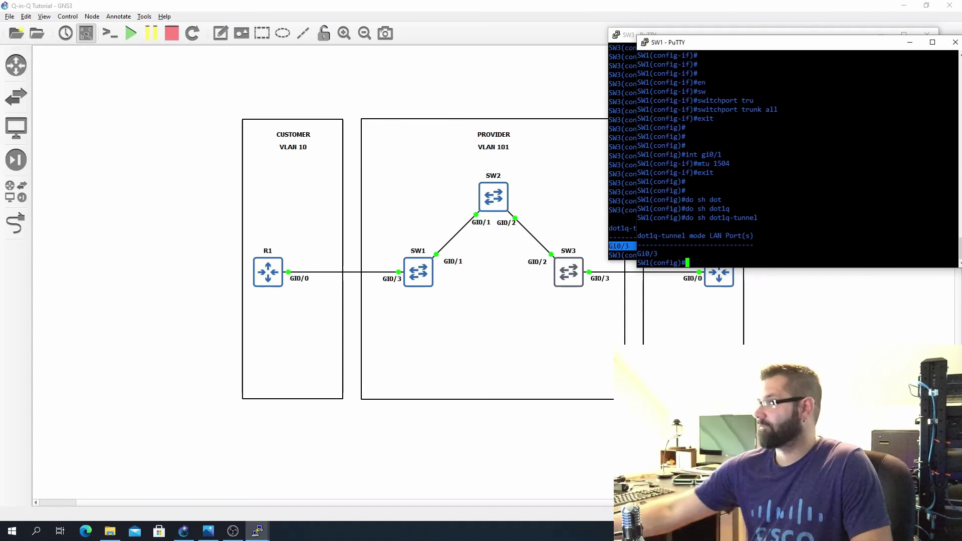
left_click_drag(701, 42, 684, 37)
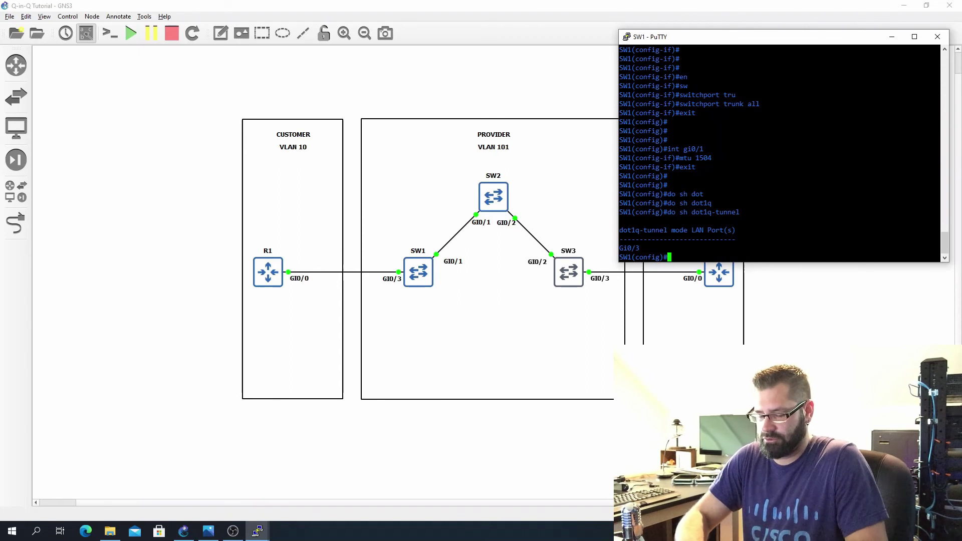
Enable 'vlan dot1q tag native' globally on SW1 and minimize its console.
type("vlan")
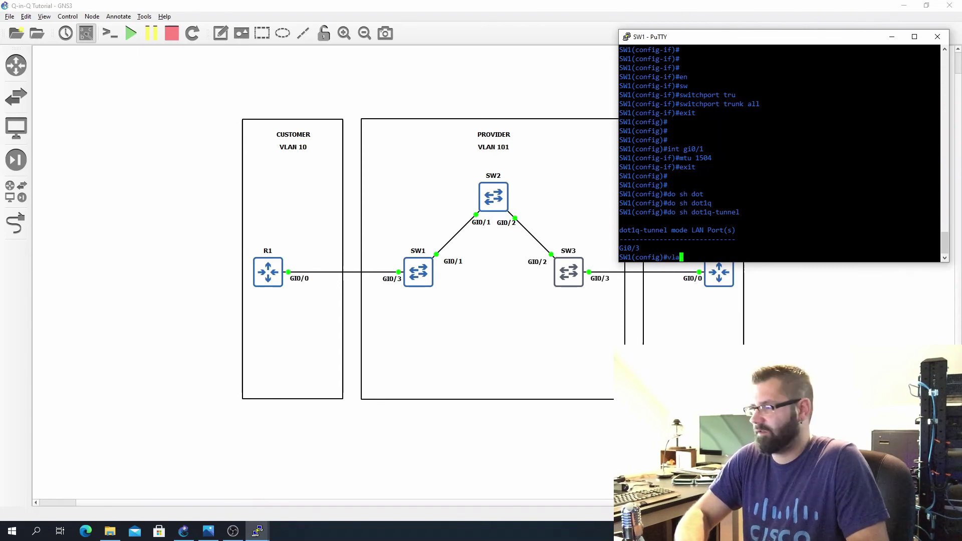
key("Tab")
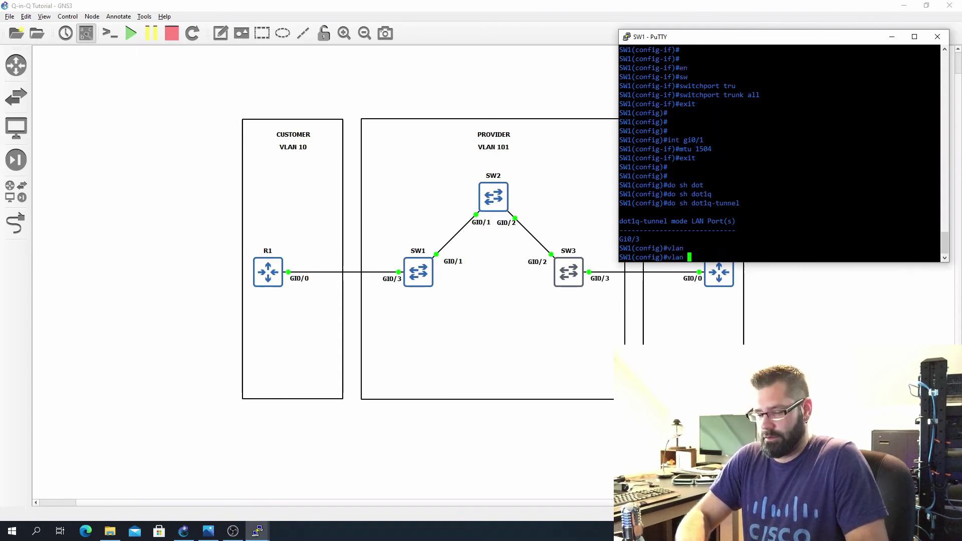
type("ta")
key("Tab")
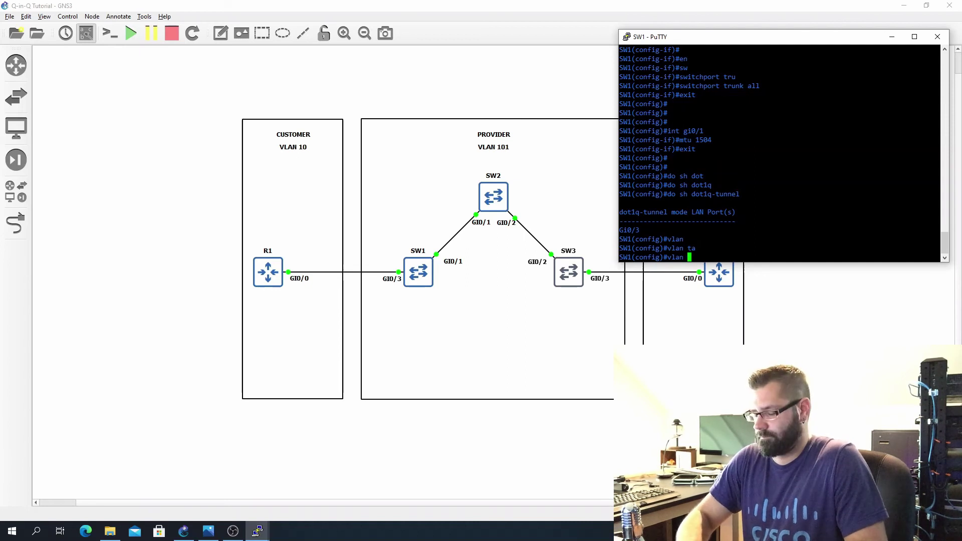
type("tag")
key("Tab")
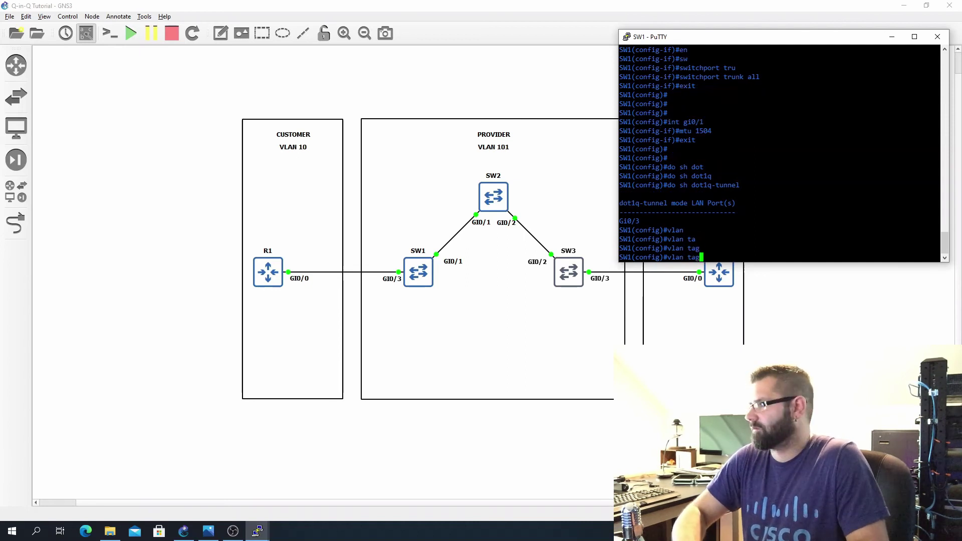
type("?")
key("BackSpace")
key("BackSpace")
key("BackSpace")
key("BackSpace")
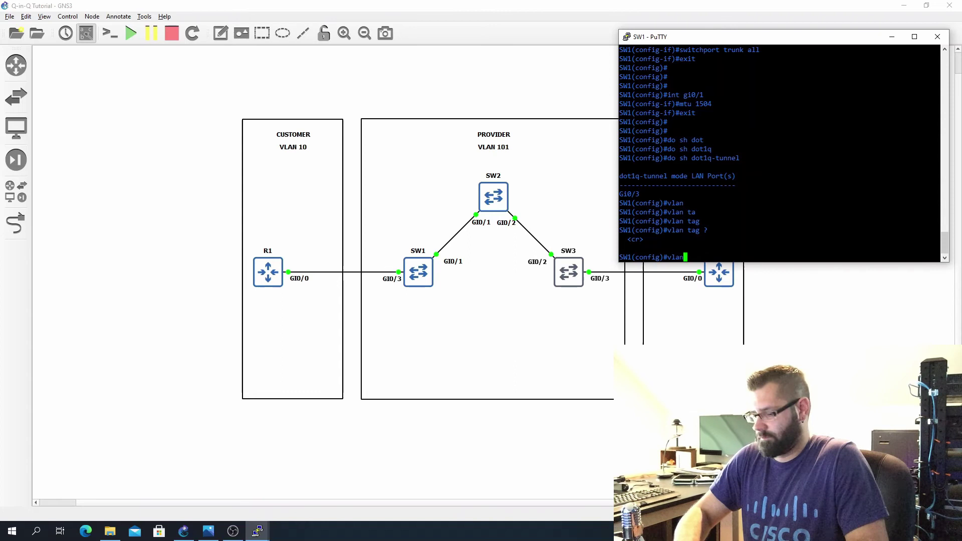
type("?")
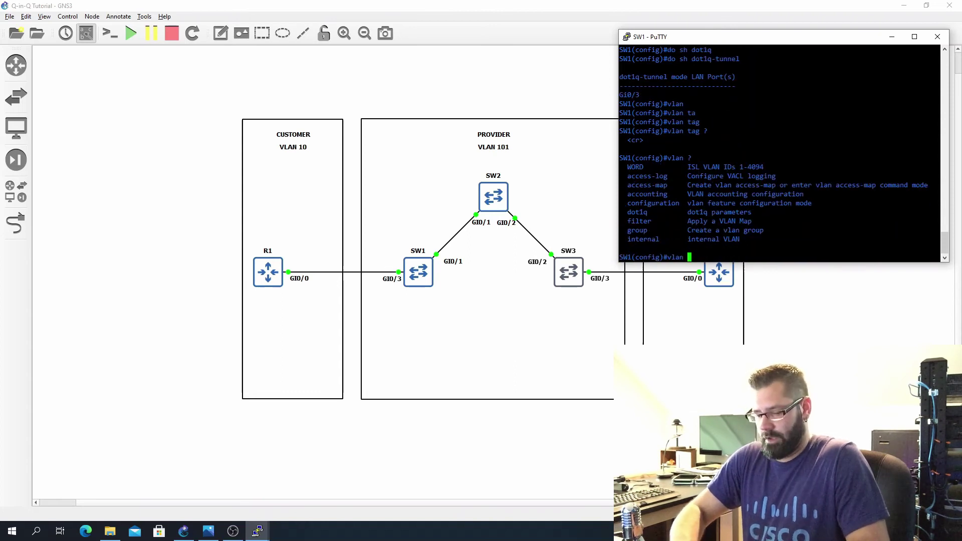
type("d")
key("Tab")
type("?")
type("t")
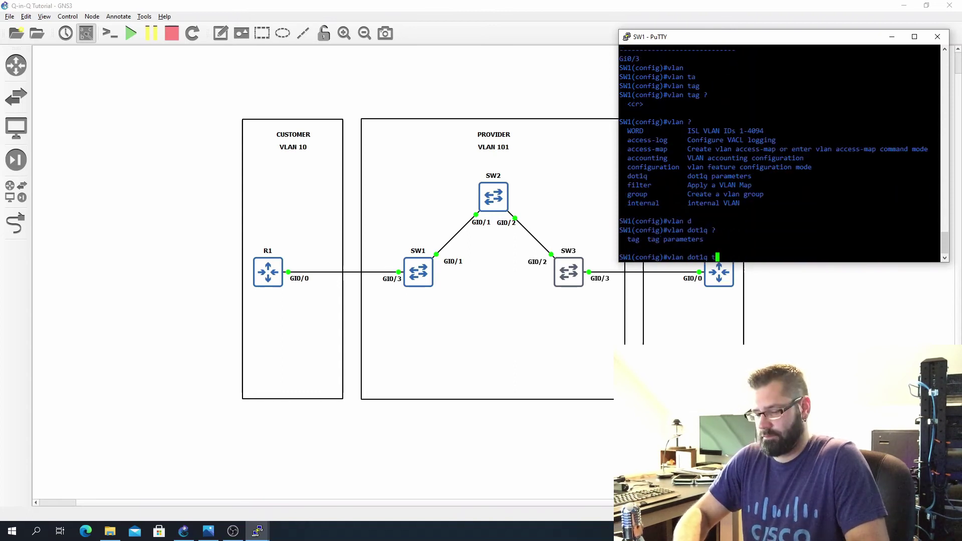
type("a")
key("Tab")
type("?na")
key("Tab")
key("Return")
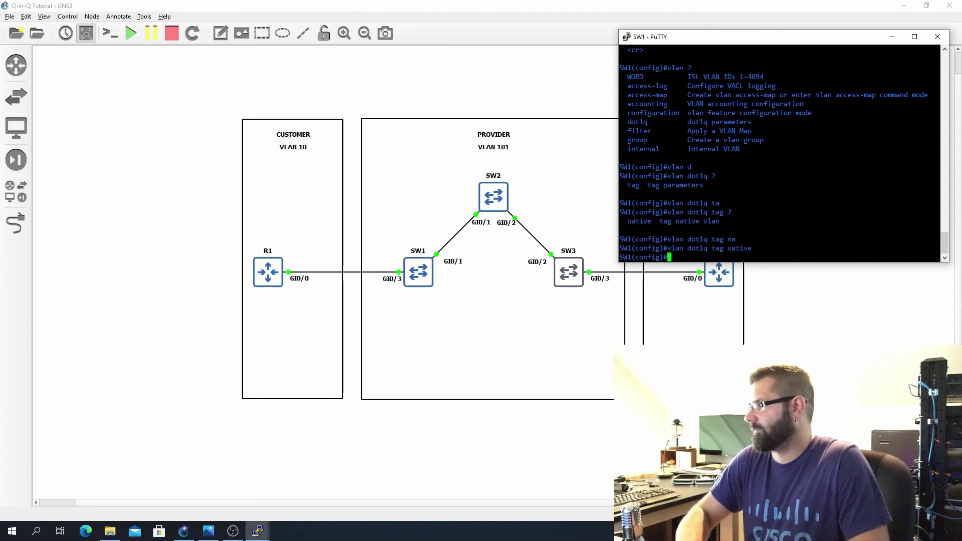
left_click(892, 37)
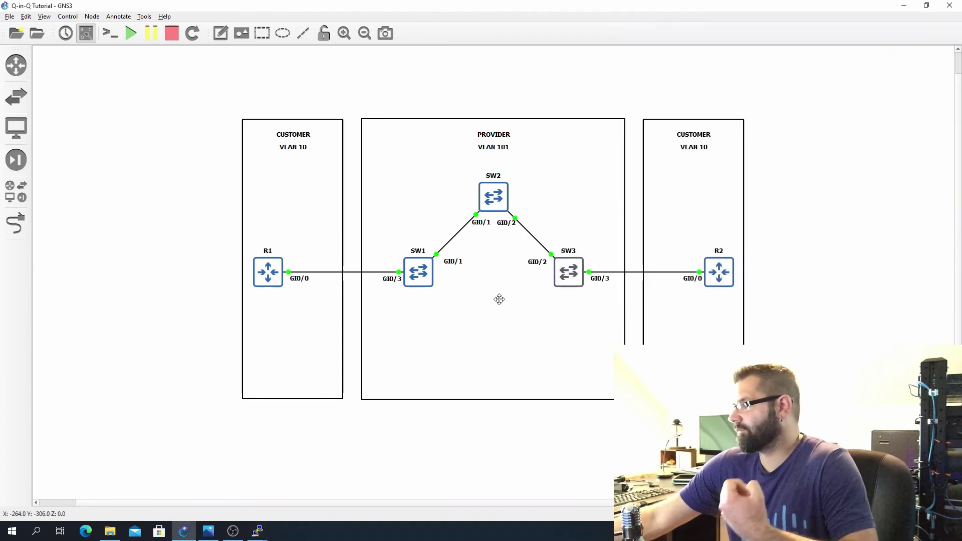
From R1 (192.168.10.1), ping R2 at 192.168.10.2.
left_click(258, 531)
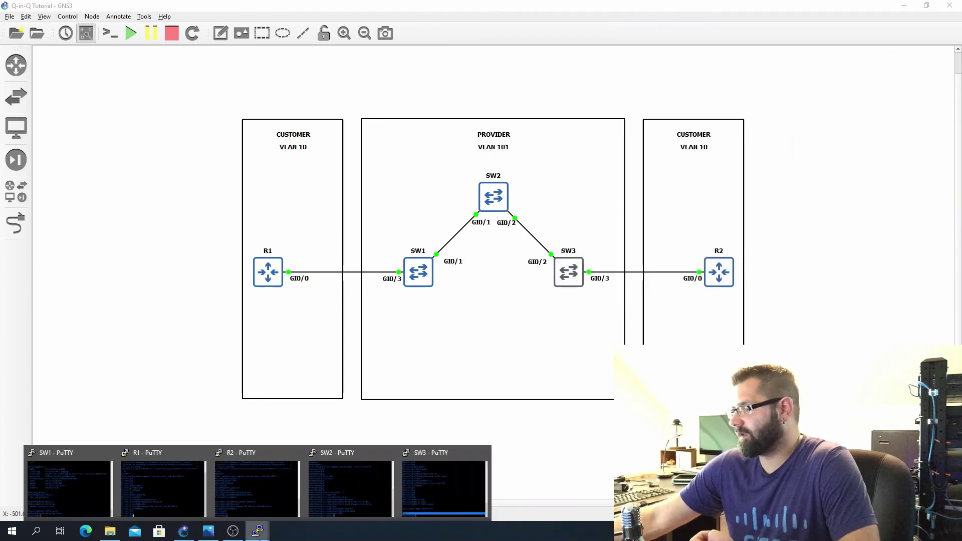
left_click(152, 489)
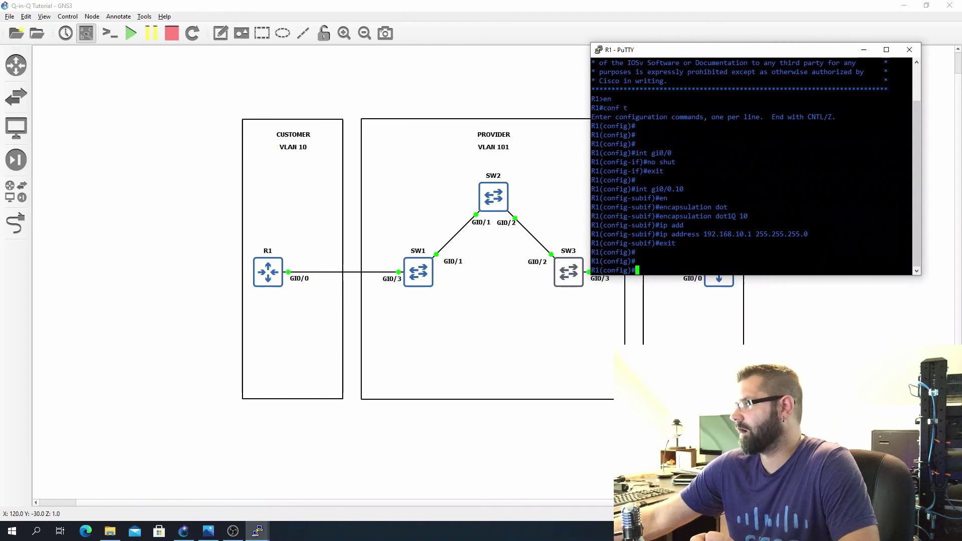
left_click_drag(700, 234, 755, 234)
left_click(258, 532)
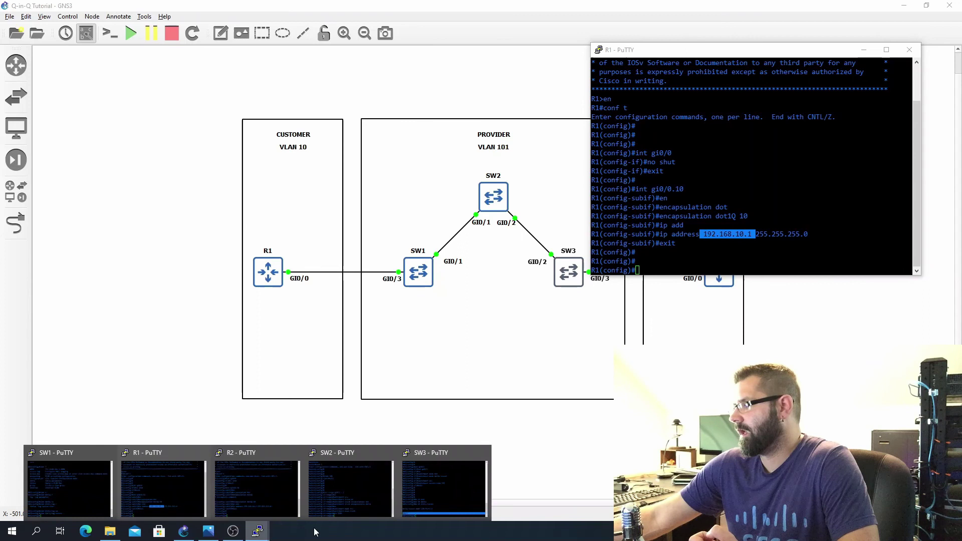
left_click(257, 489)
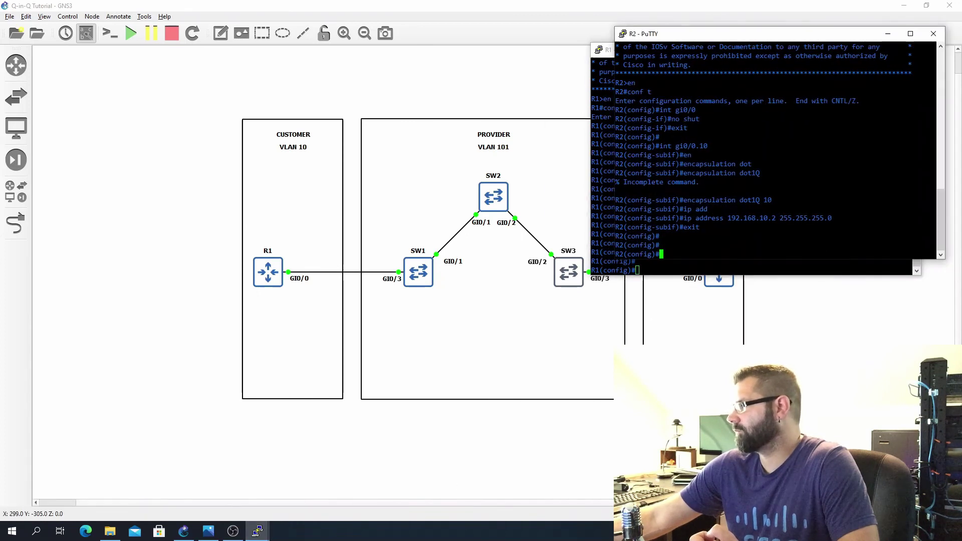
left_click(888, 34)
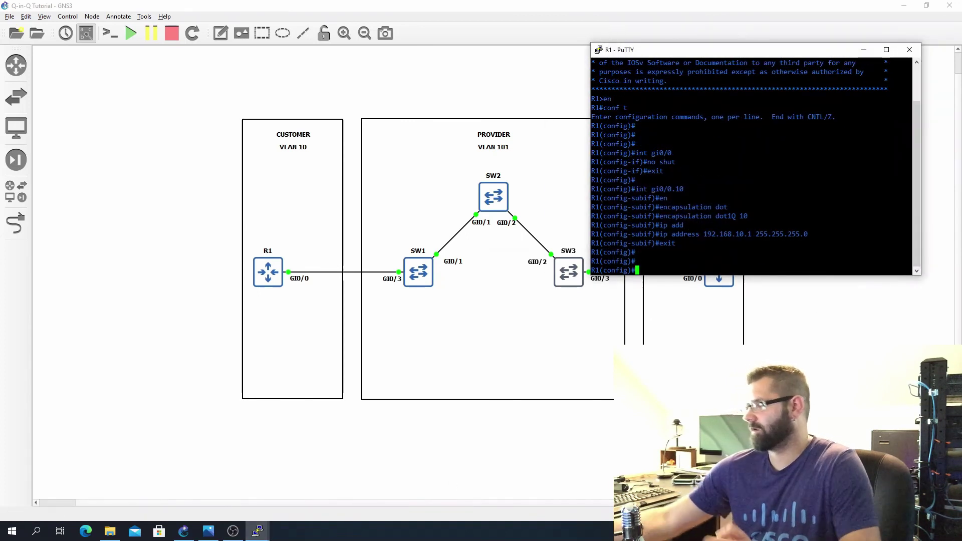
type("do ping ")
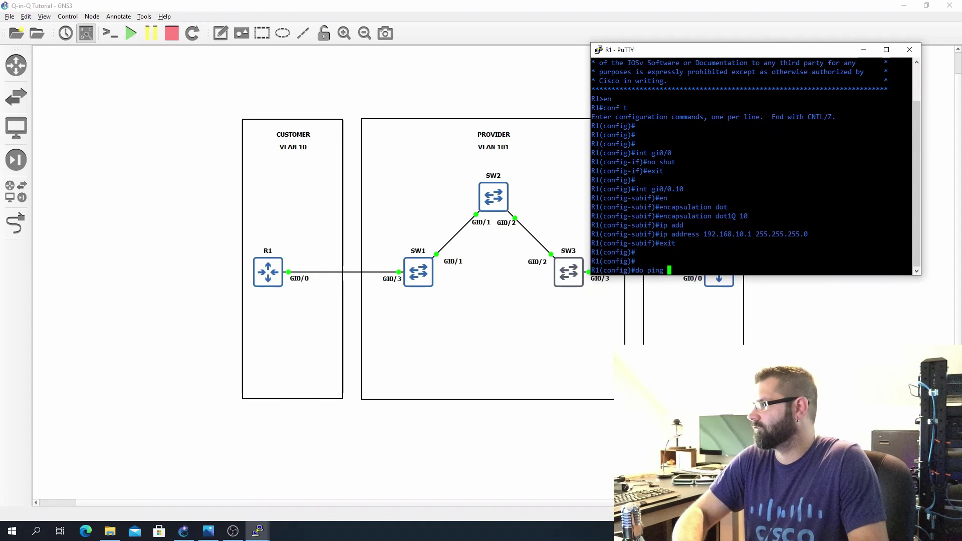
type("192.168")
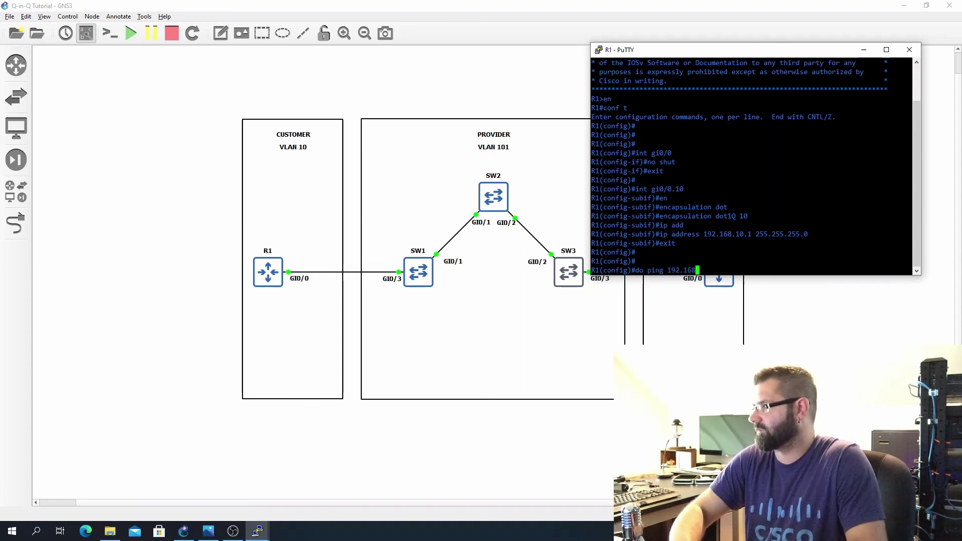
type(".10.2")
key("Return")
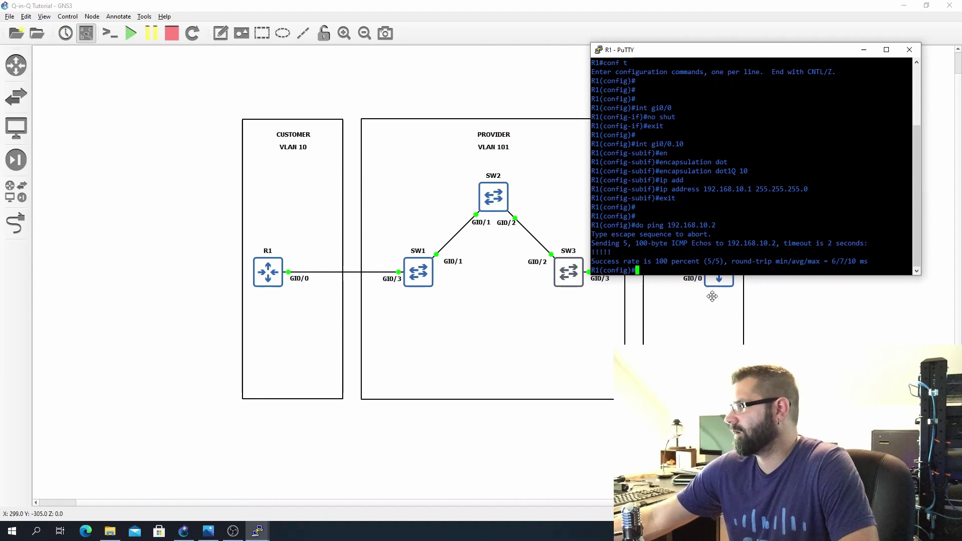
From R2, ping R1 at 192.168.10.1, then minimize both router consoles.
left_click(260, 535)
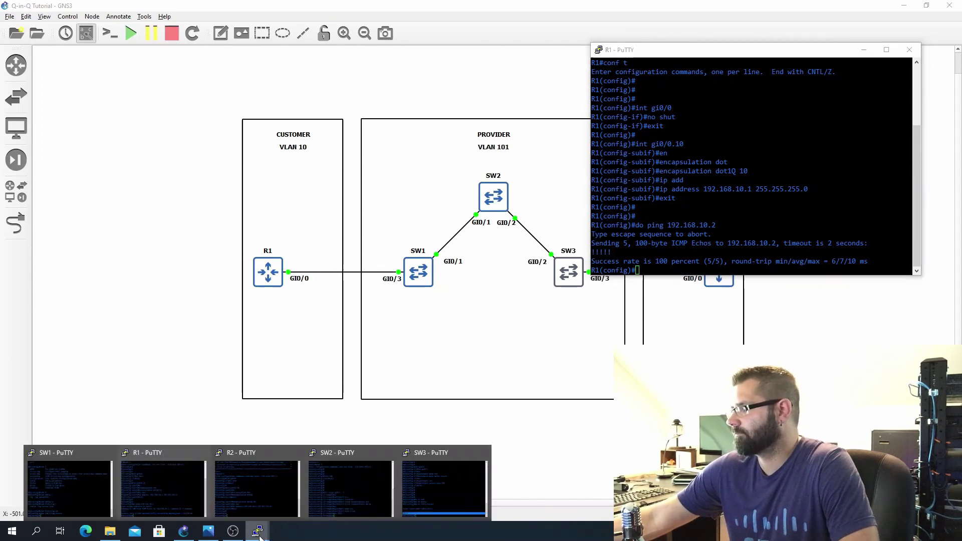
left_click(284, 499)
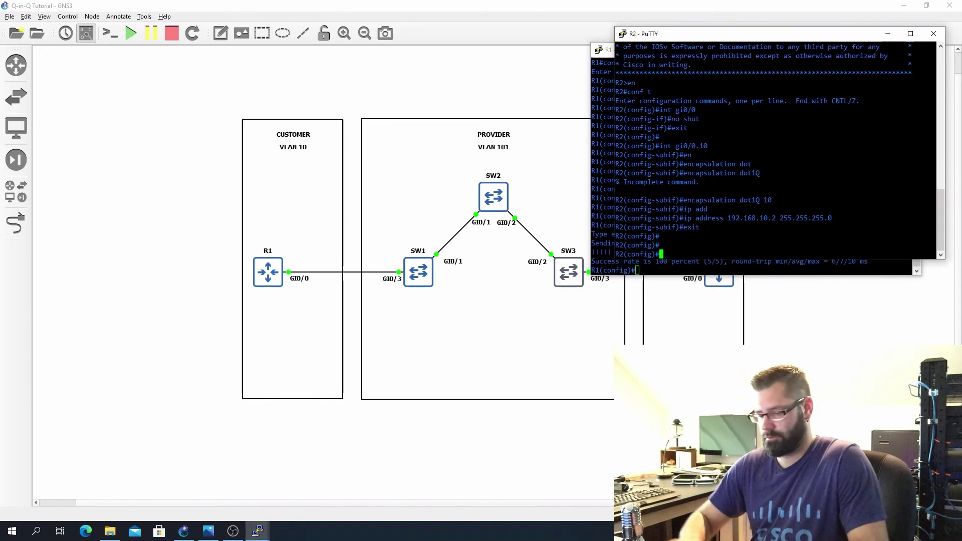
type("do ping 192.")
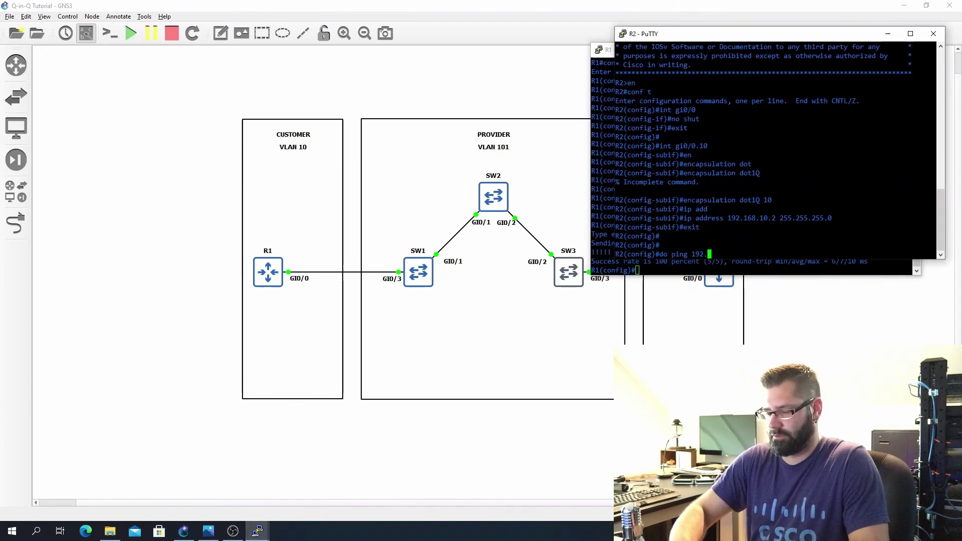
type("168.10.1")
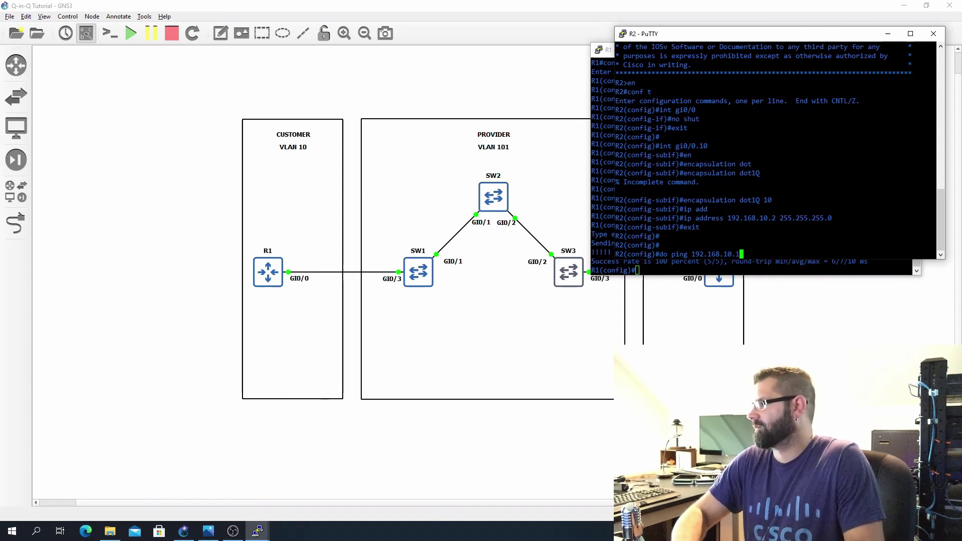
key("Return")
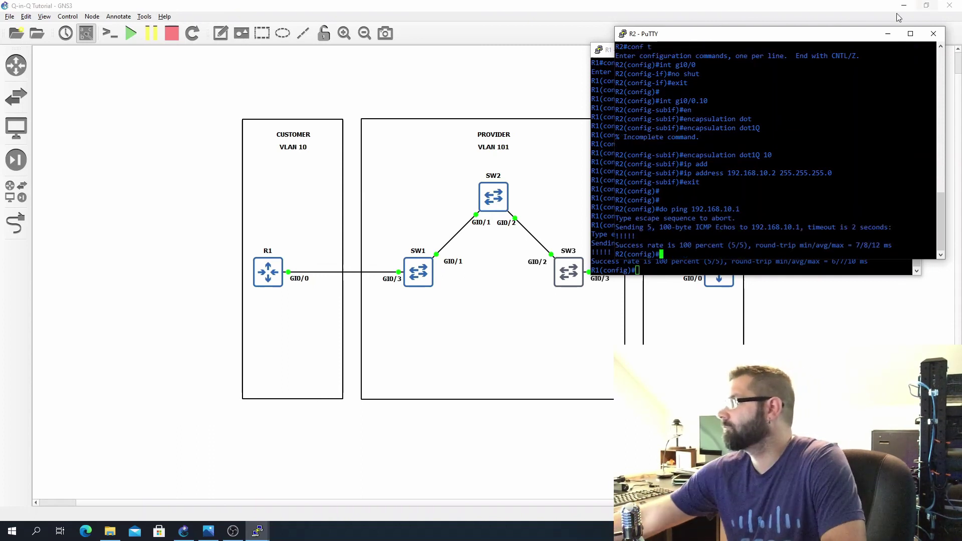
left_click(888, 34)
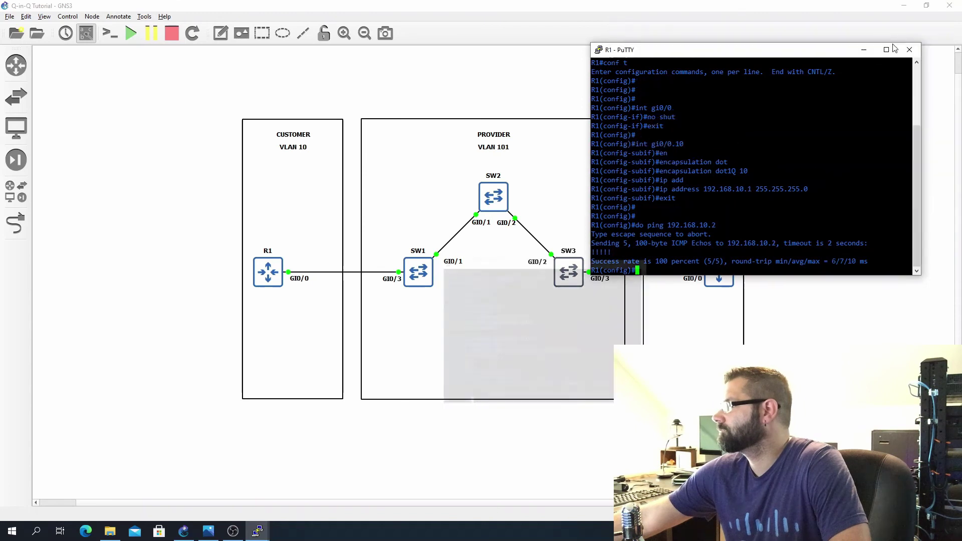
left_click(863, 49)
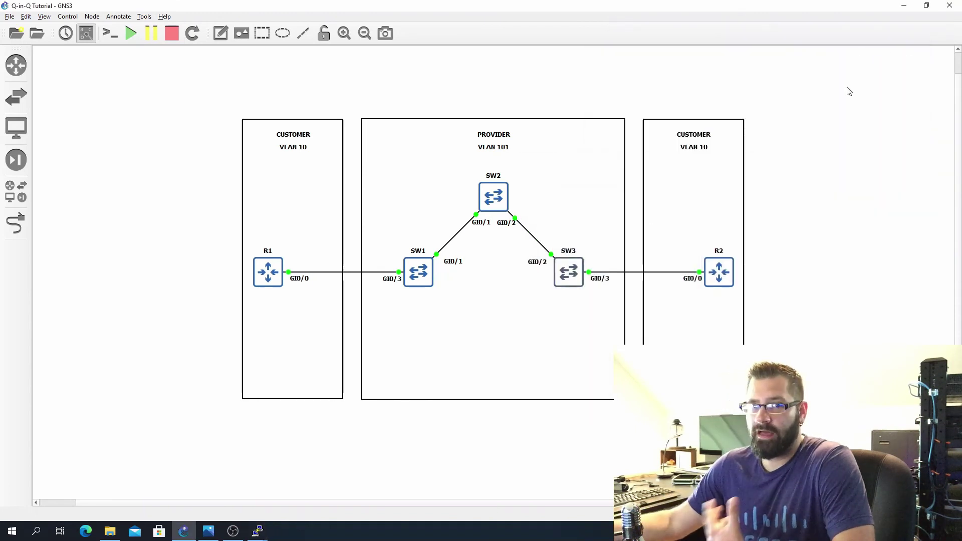